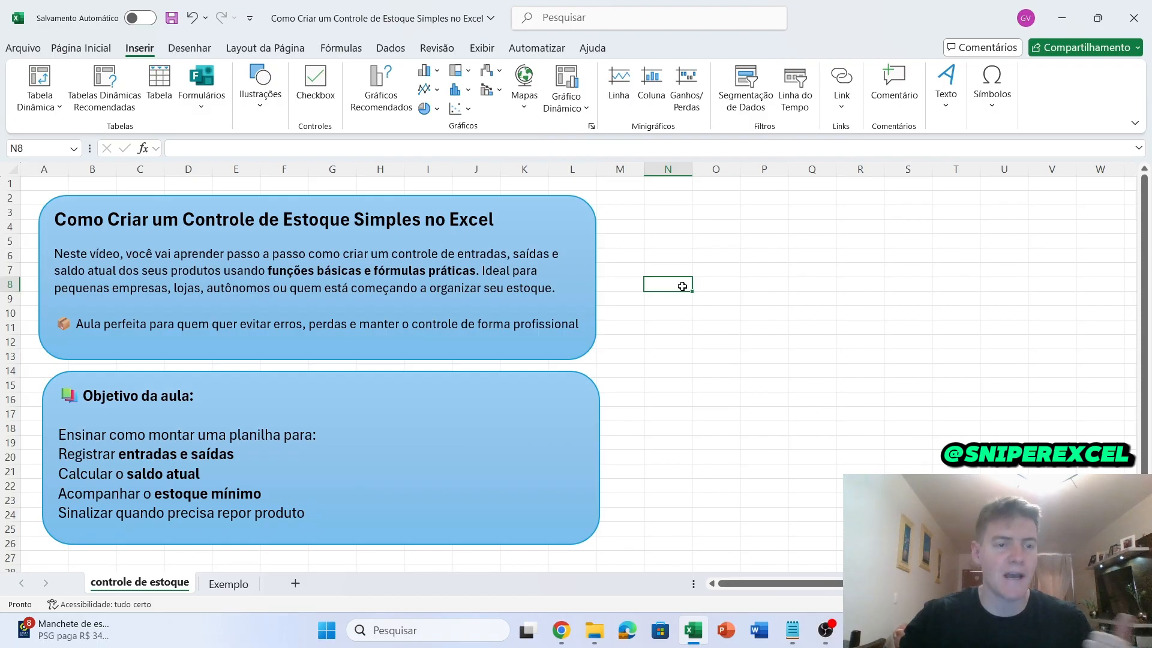
Read the lesson description and the objectives in the two text boxes on the controle de estoque sheet
left_click(314, 268)
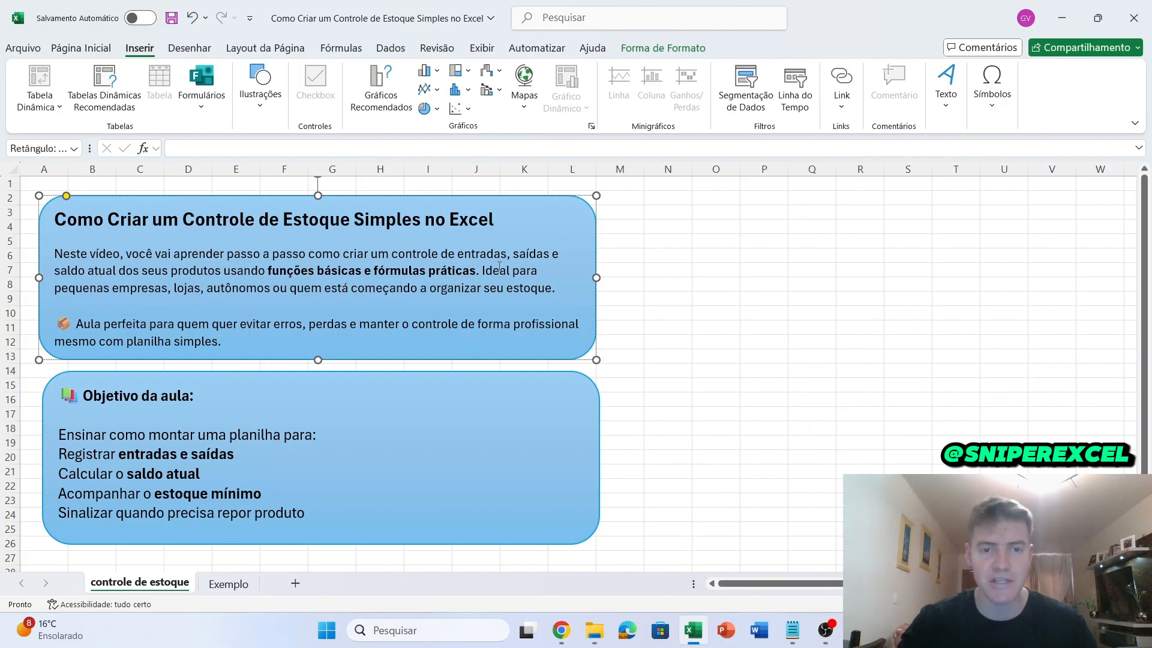
left_click_drag(516, 276, 340, 322)
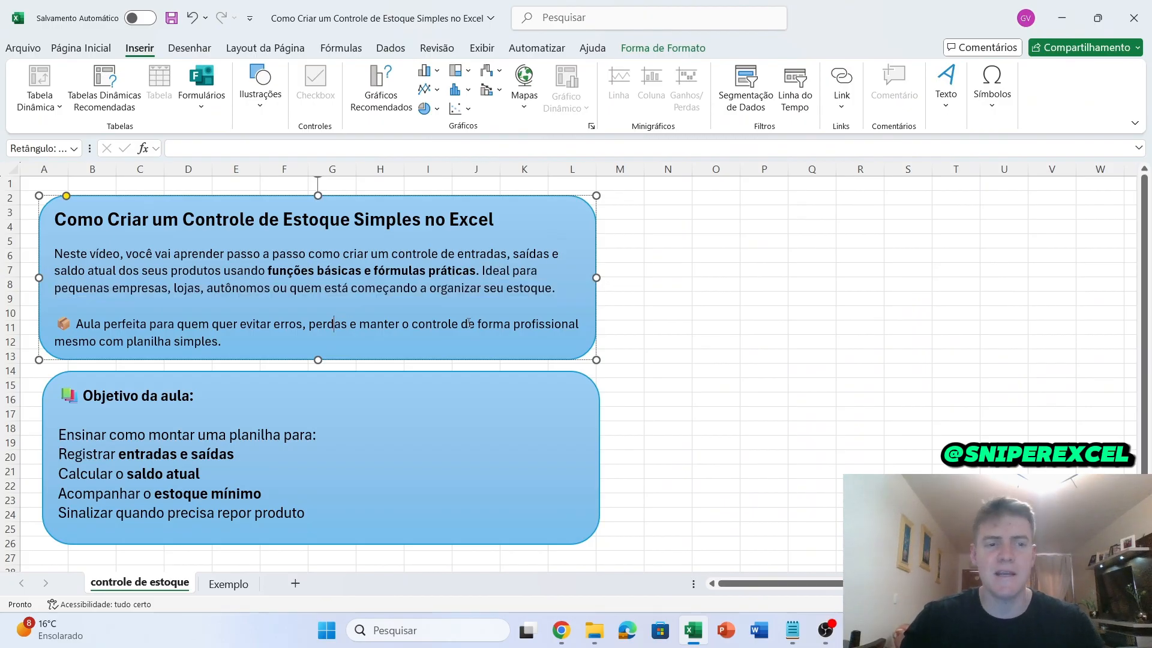
left_click(732, 298)
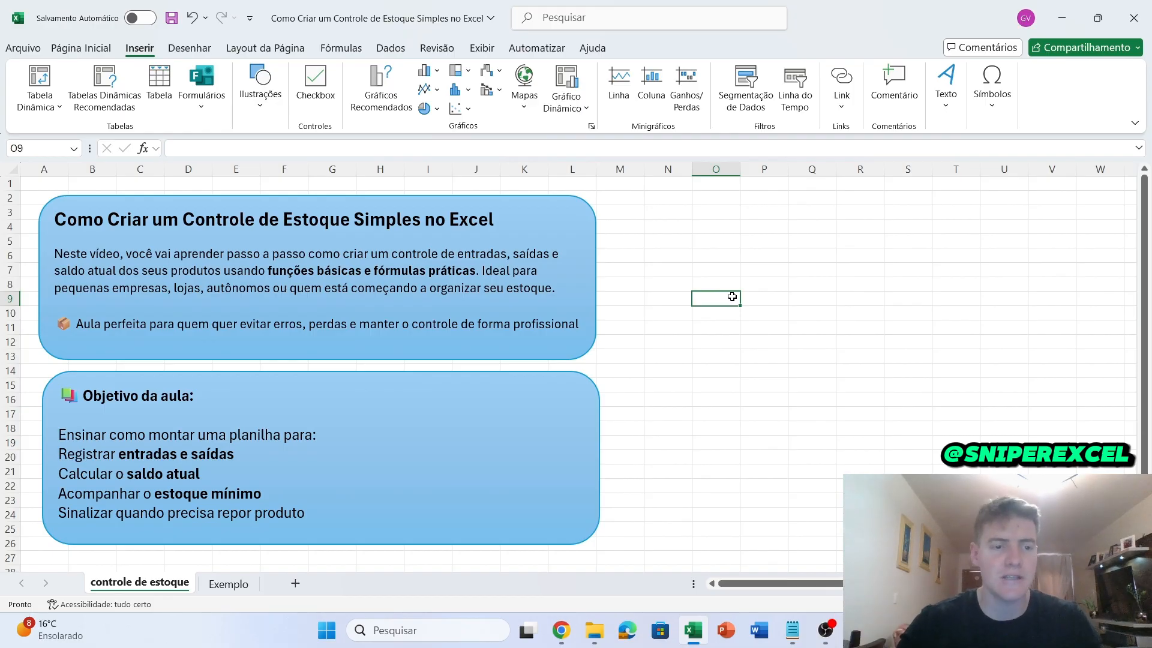
left_click(149, 396)
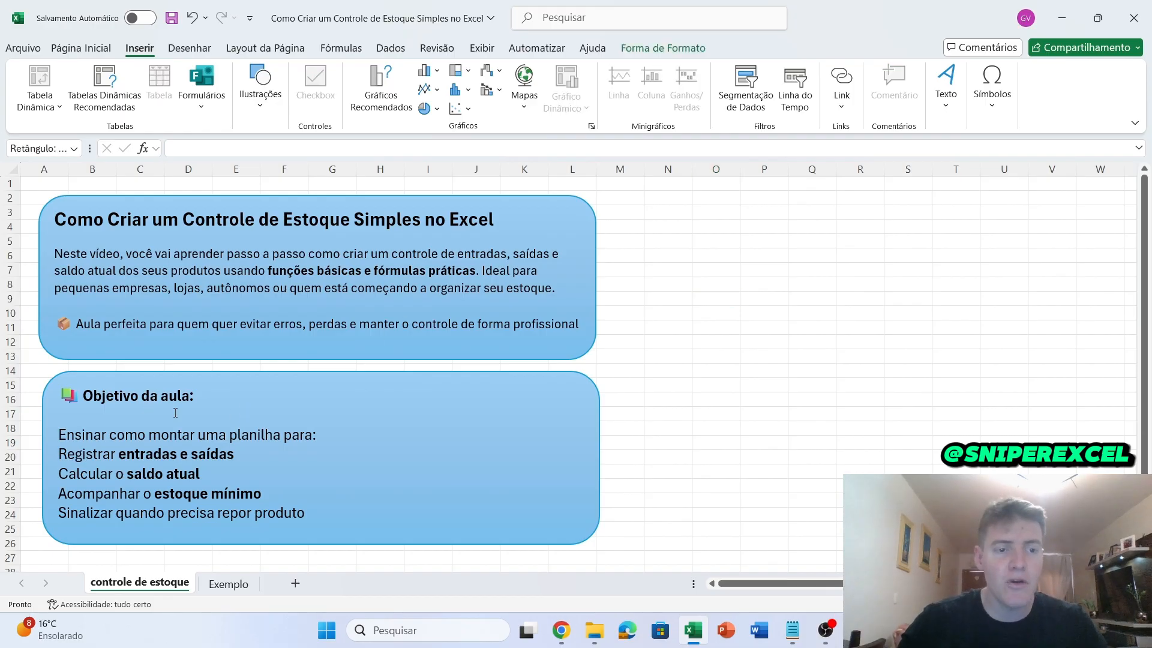
triple_click(103, 454)
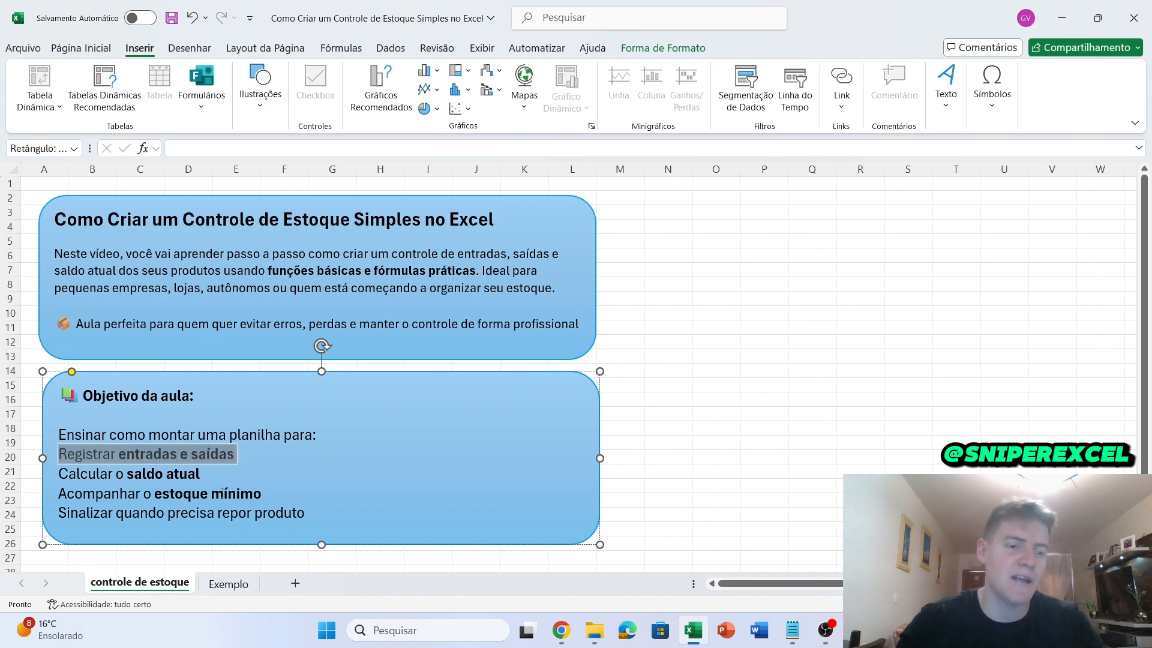
left_click(221, 484)
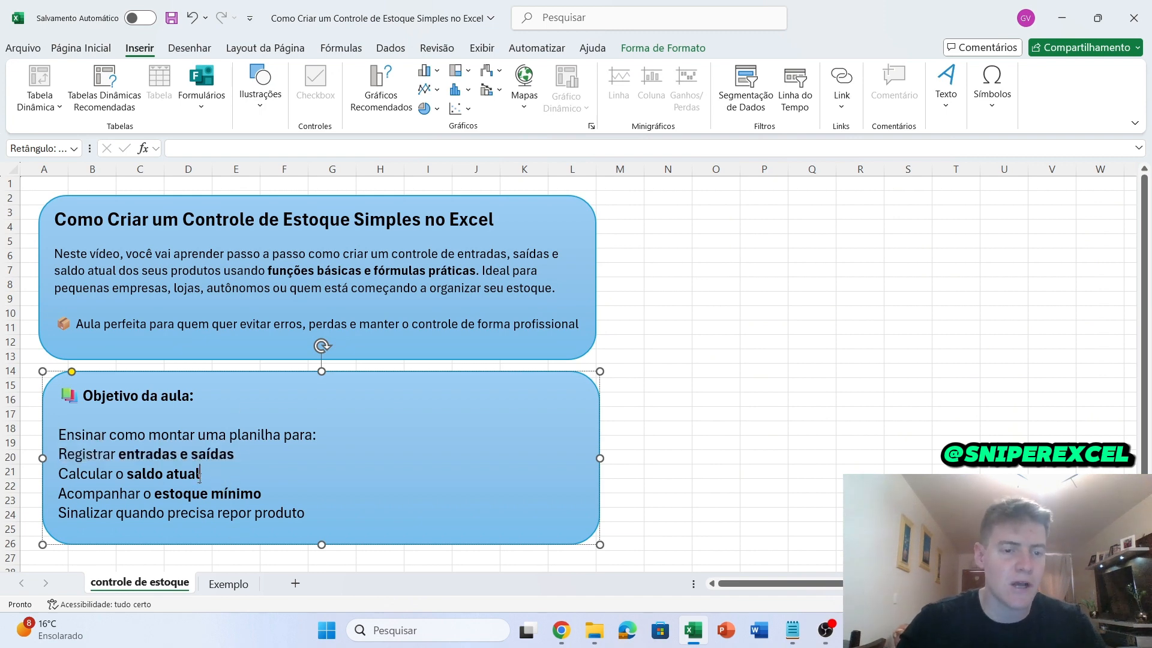
double_click(206, 480)
left_click(237, 494)
left_click_drag(276, 500, 190, 512)
left_click(845, 400)
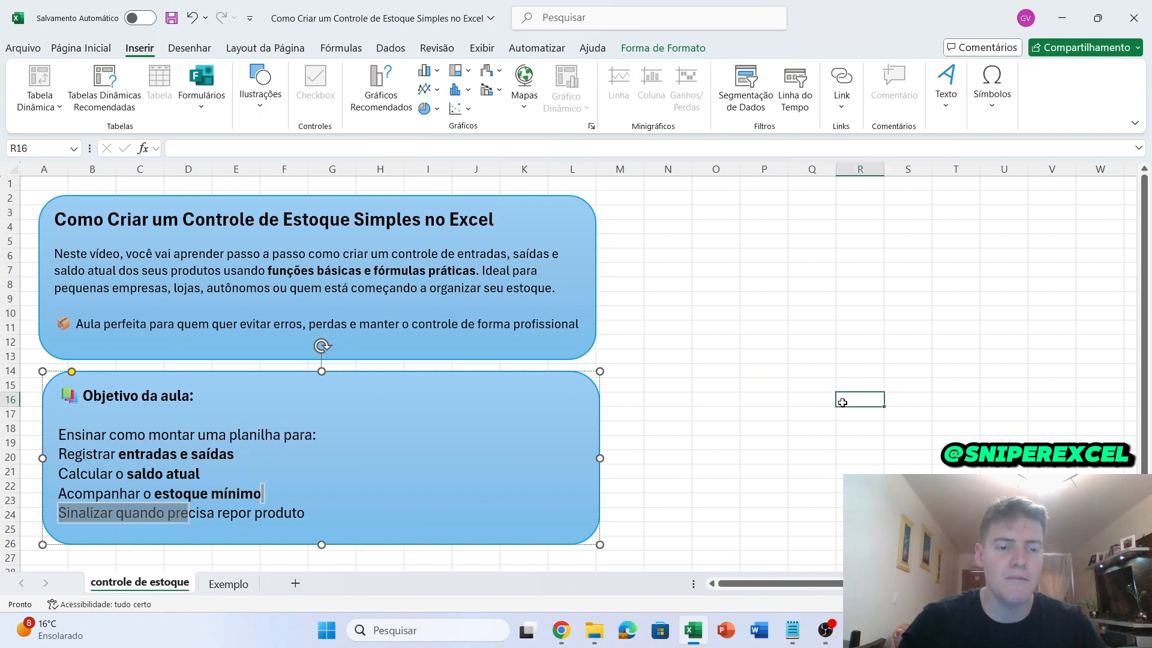
left_click(141, 507)
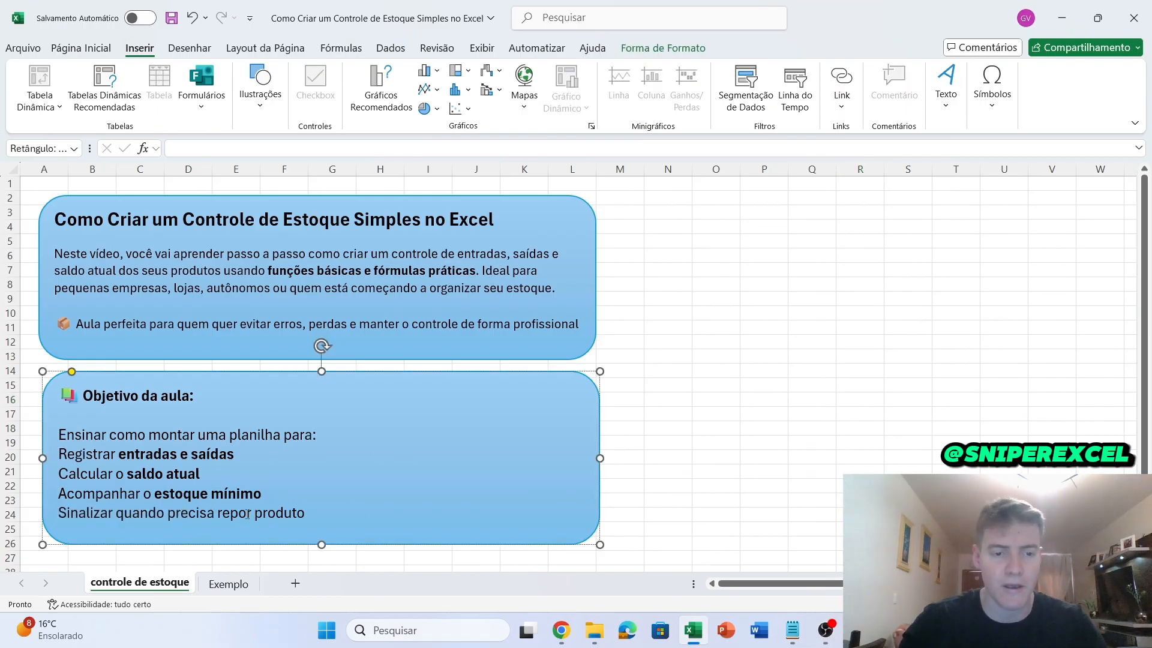
Open the Exemplo sheet and examine the Código and Produto columns of the stock table
left_click(228, 584)
left_click(456, 340)
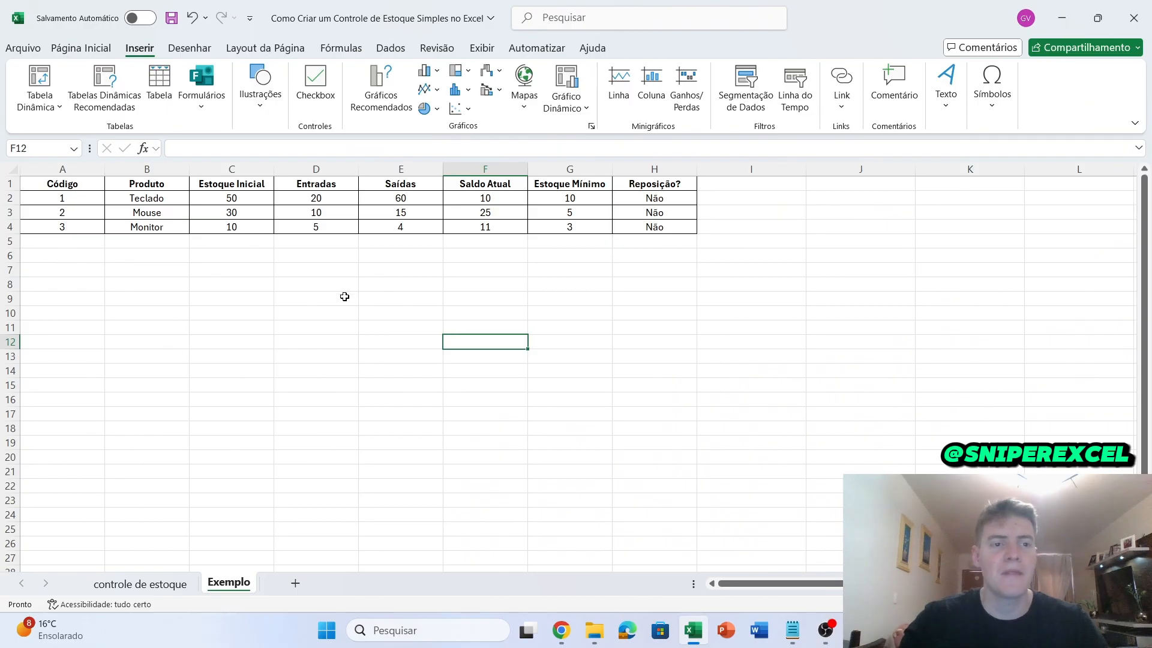
scroll(849, 386, "up", 4, "ctrl")
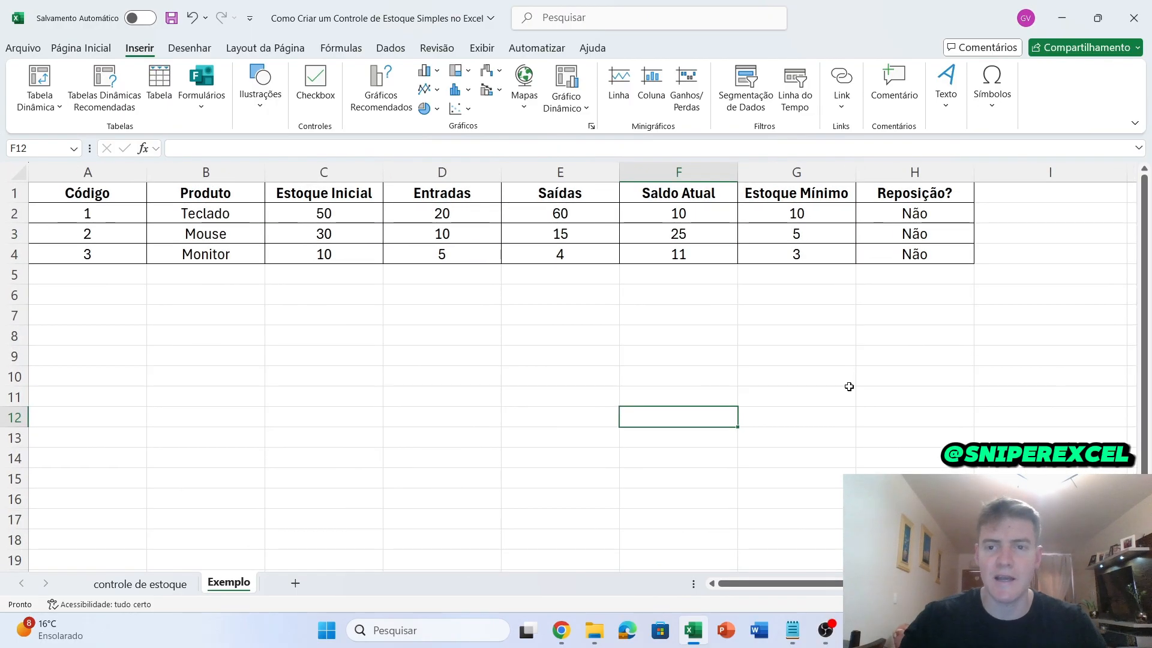
left_click(150, 314)
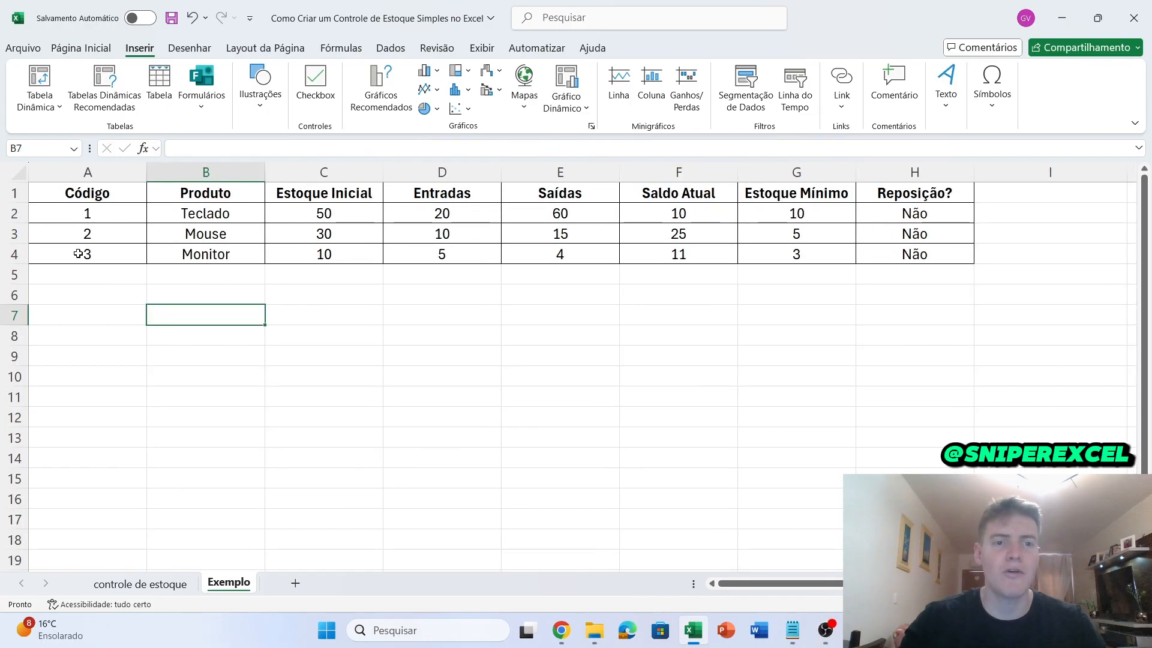
left_click(103, 164)
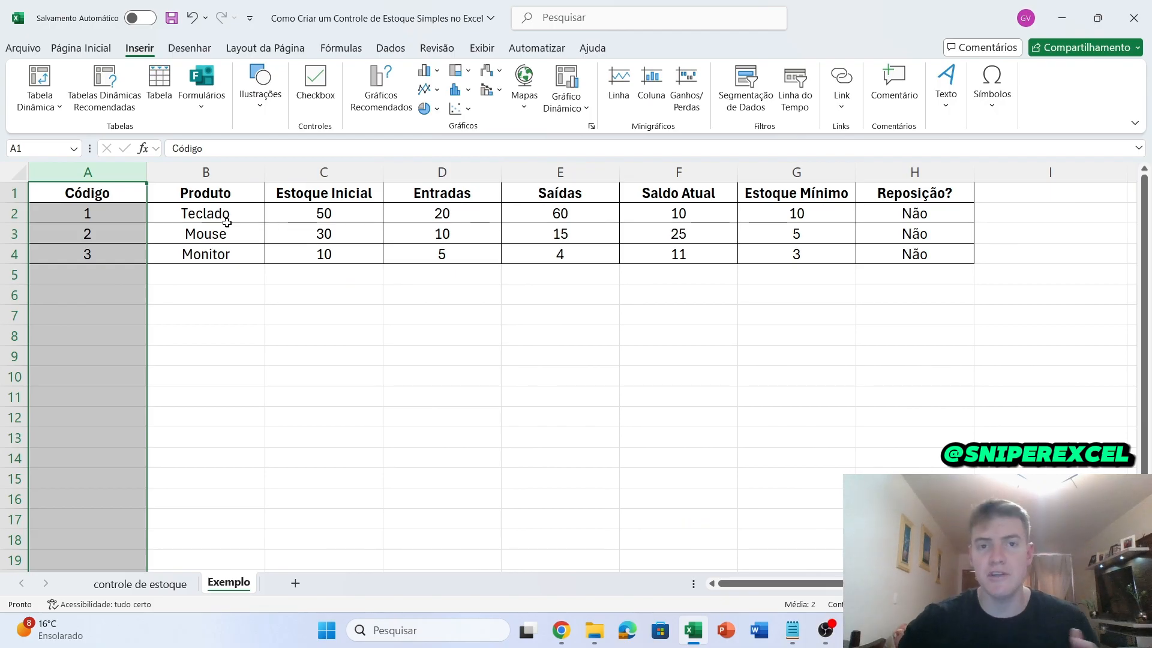
left_click(273, 331)
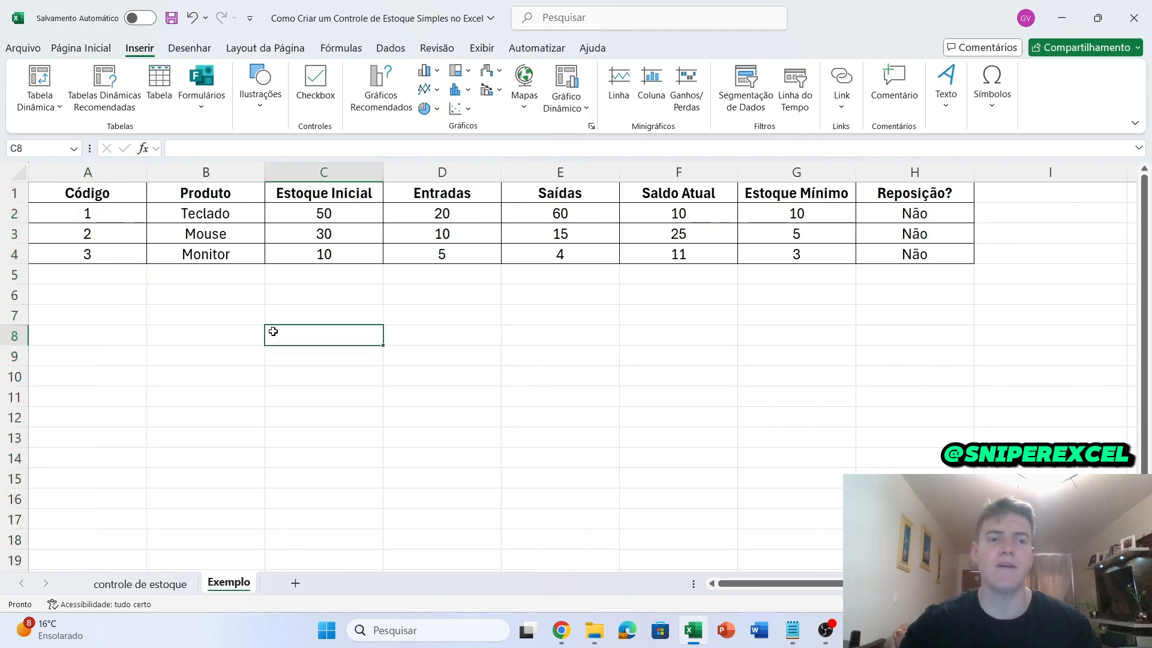
left_click(220, 172)
left_click(357, 295)
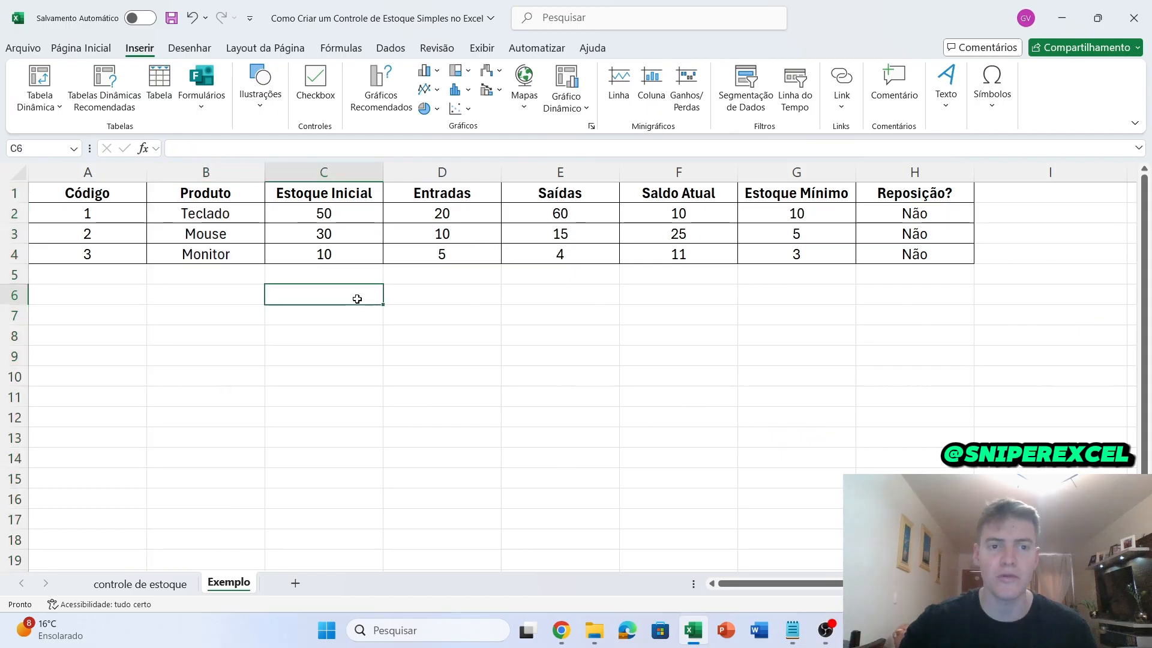
Examine the Teclado row's cells from Estoque Inicial through Reposição?, including the formulas behind Saldo Atual and Reposição?
left_click(357, 207)
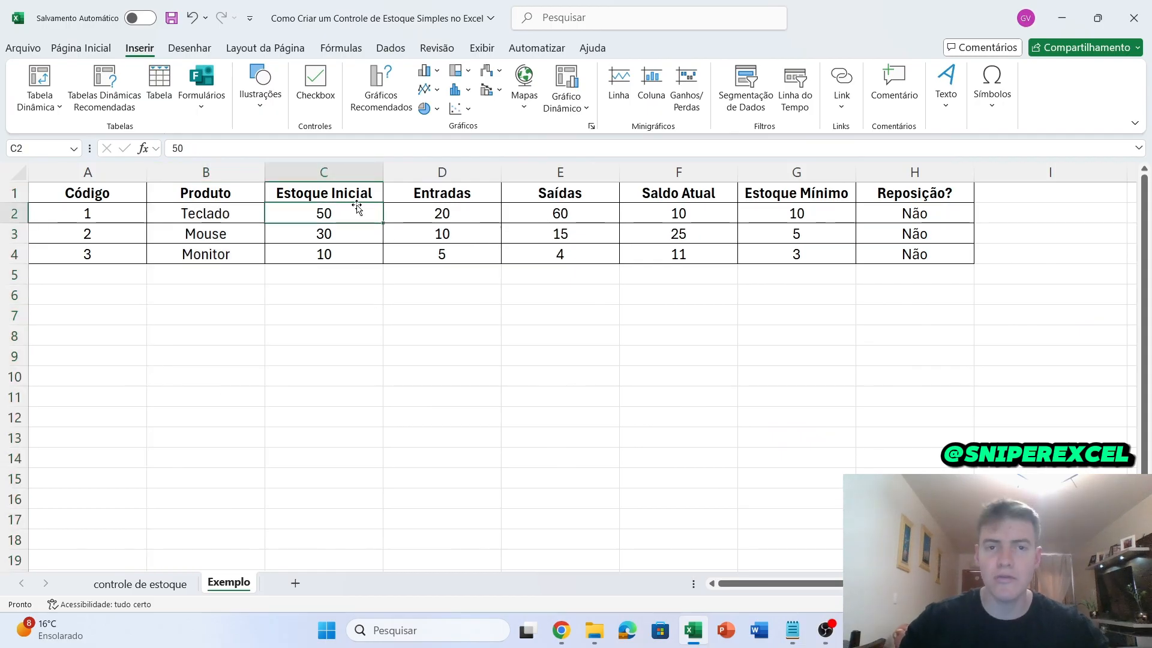
left_click(463, 320)
left_click(469, 216)
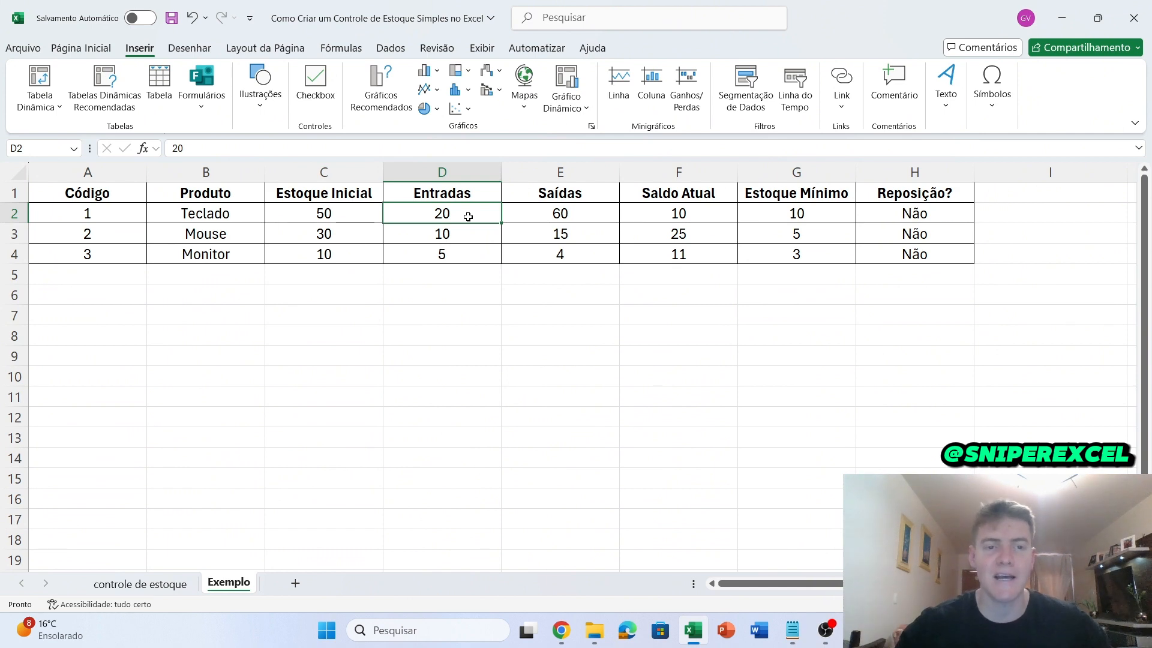
left_click(585, 214)
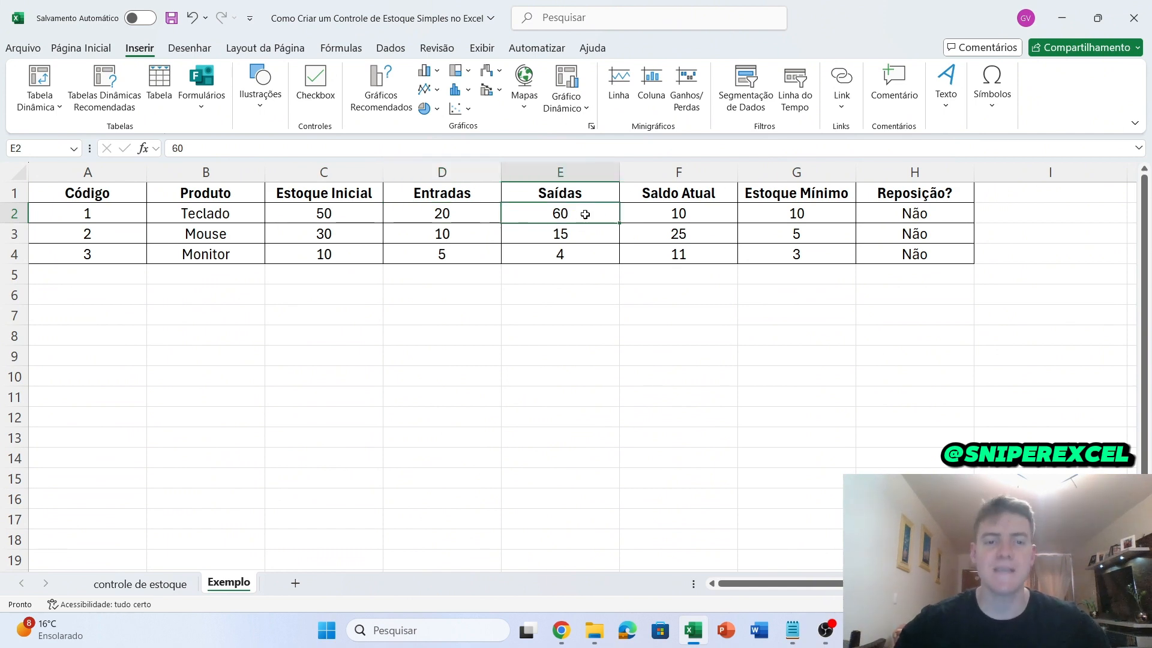
left_click(721, 212)
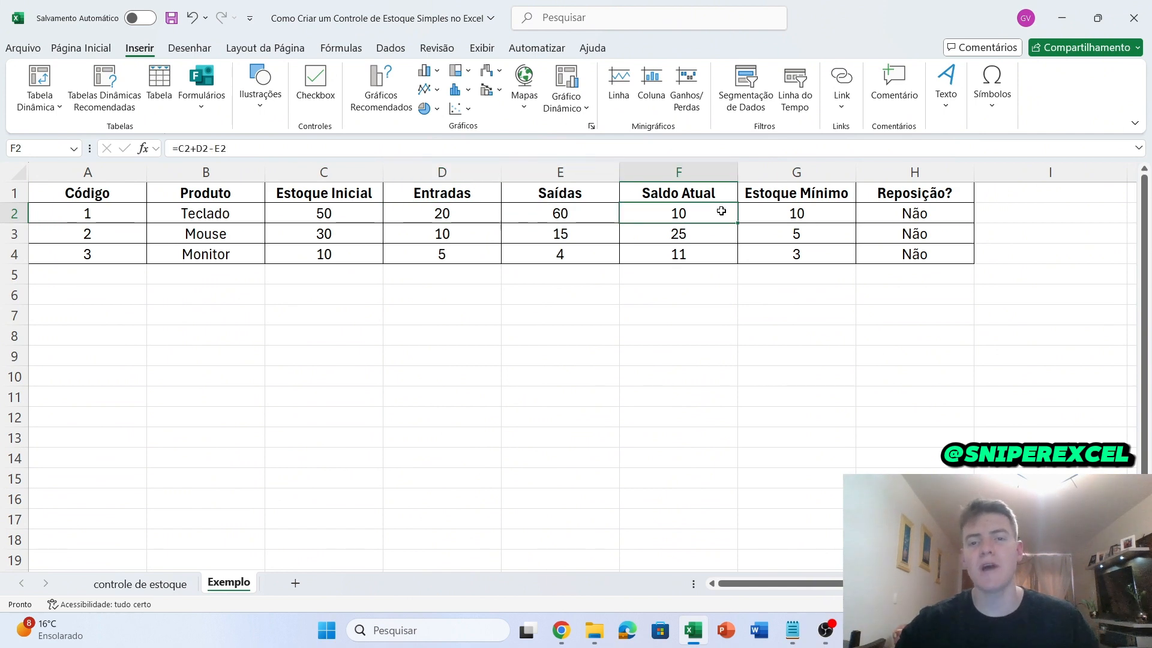
left_click(791, 214)
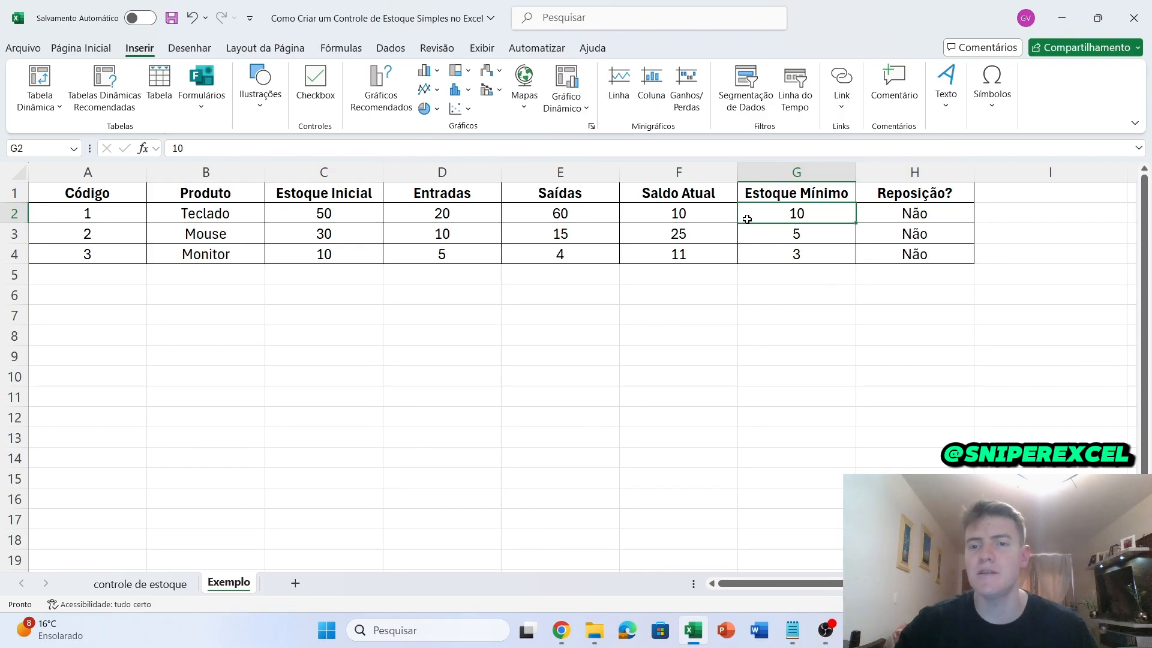
left_click(905, 215)
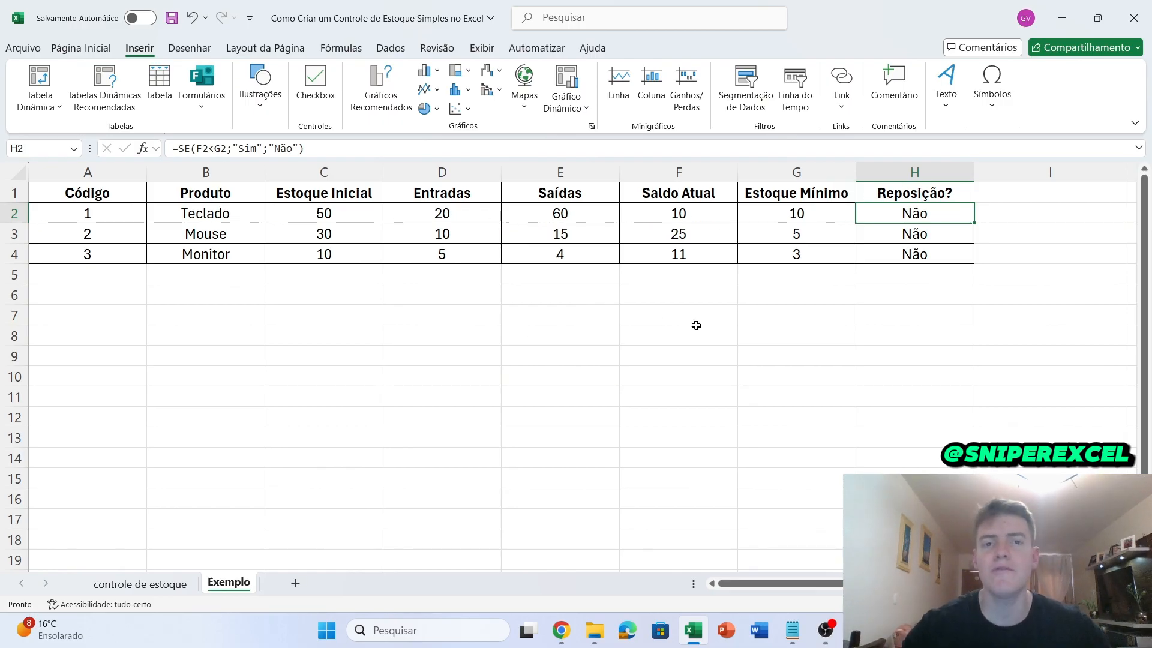
Clear the Teclado row's Saldo Atual in F2 and rebuild it with the formula =C2+D2-E2
left_click(703, 216)
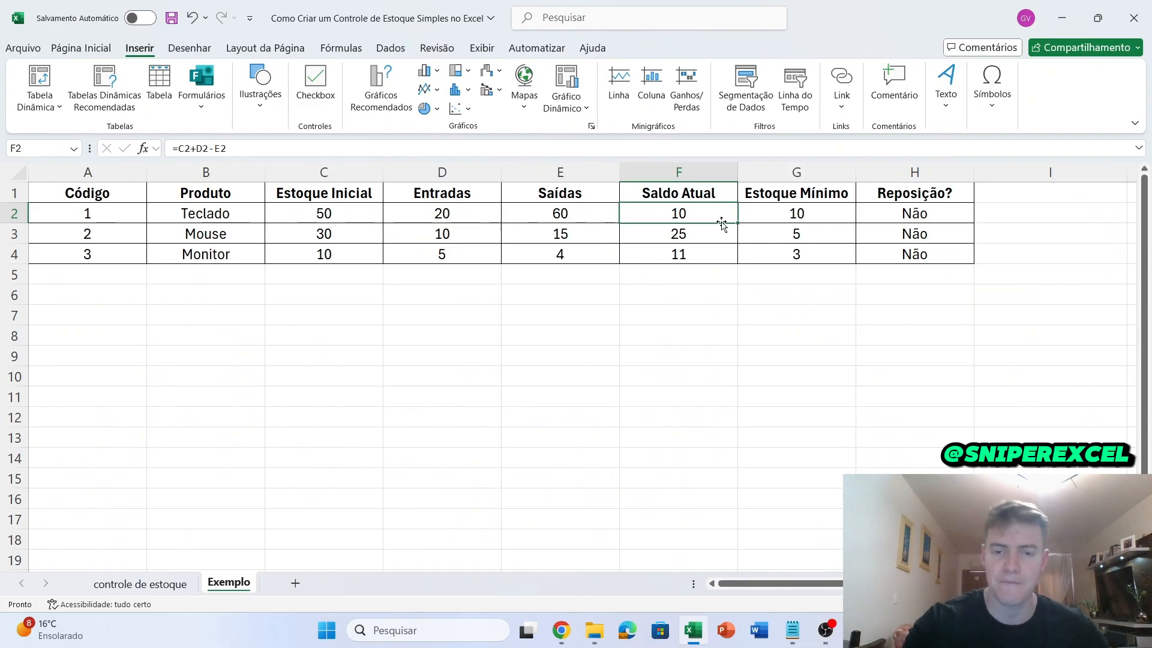
key("Delete")
type("=")
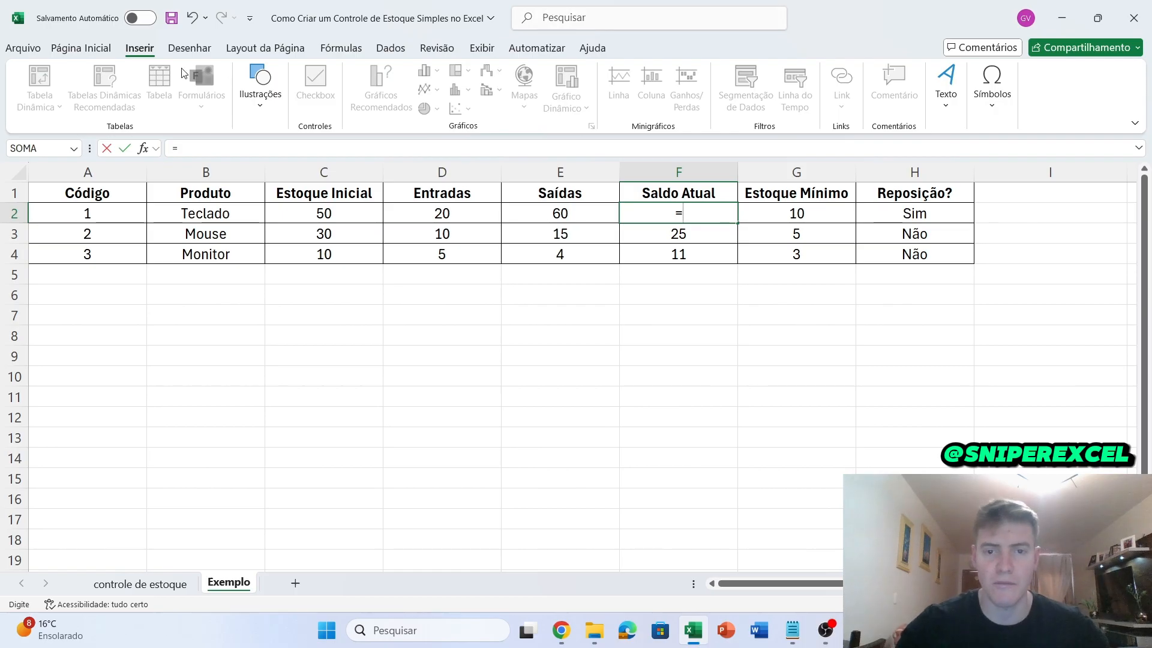
left_click(322, 217)
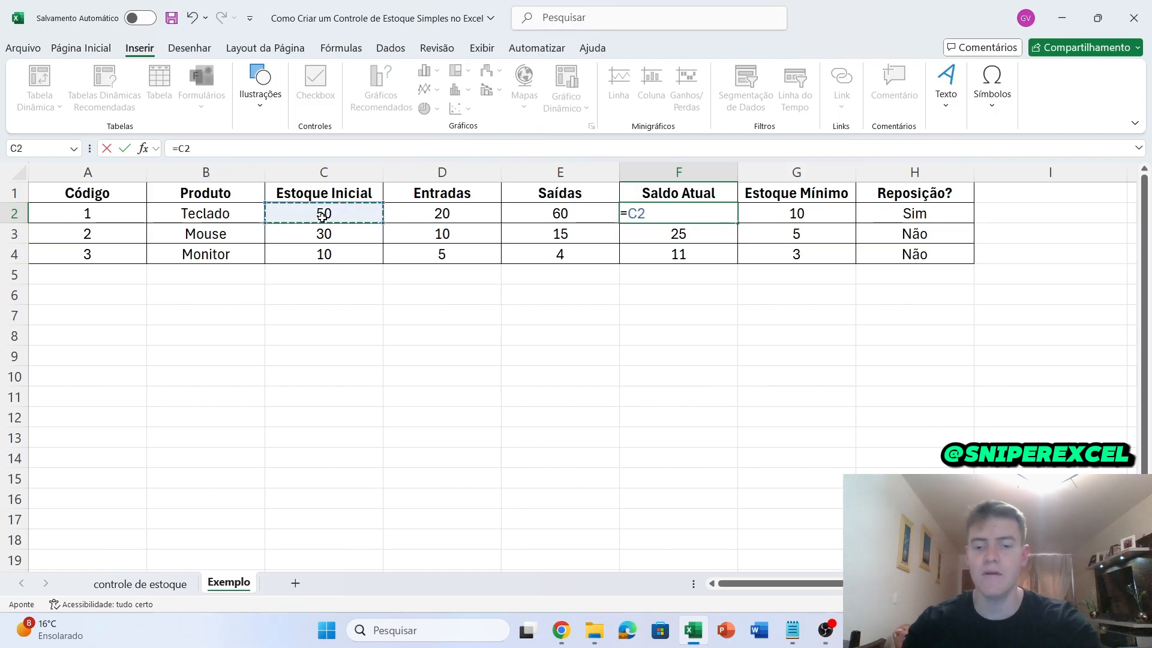
type("+")
left_click(436, 218)
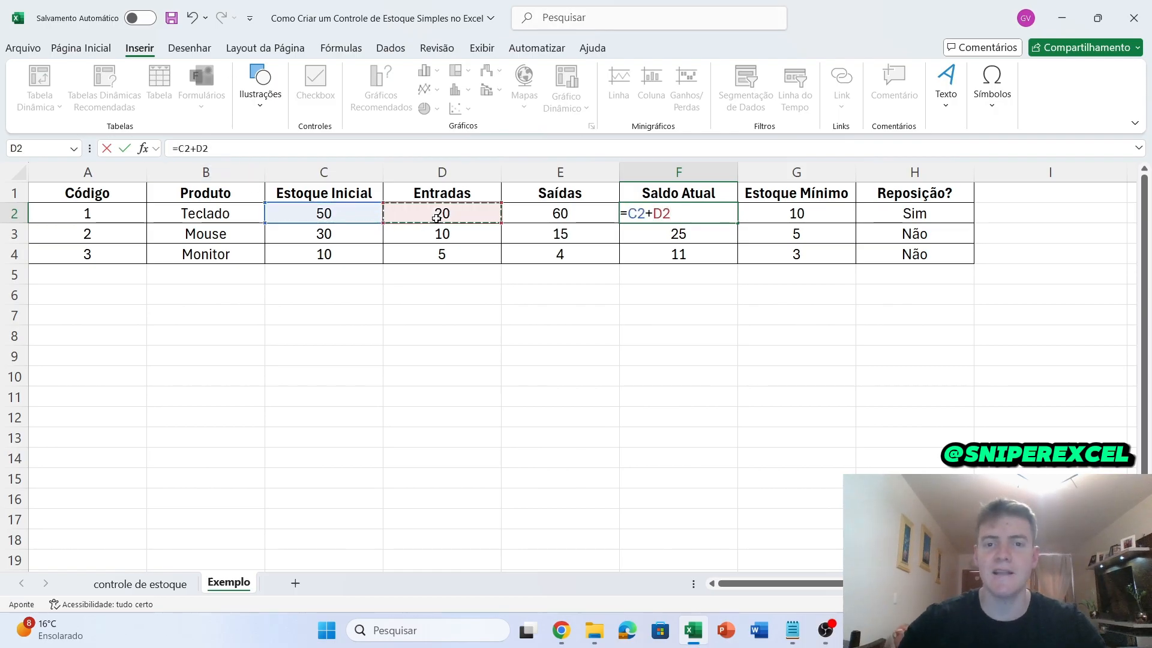
type("-")
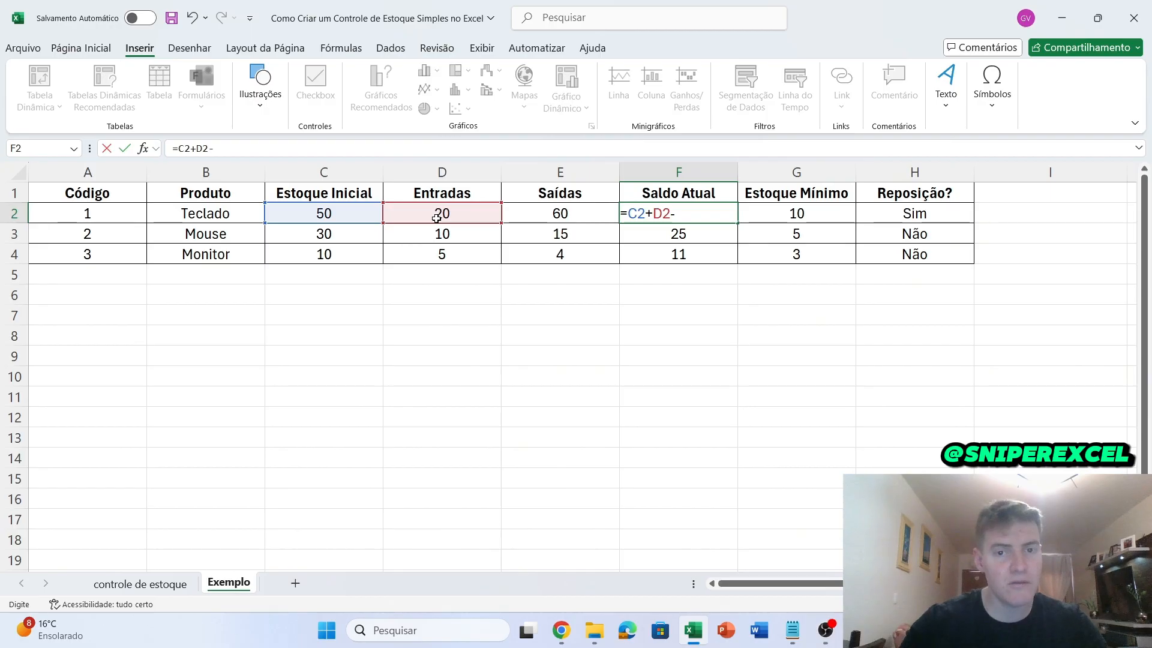
left_click(524, 213)
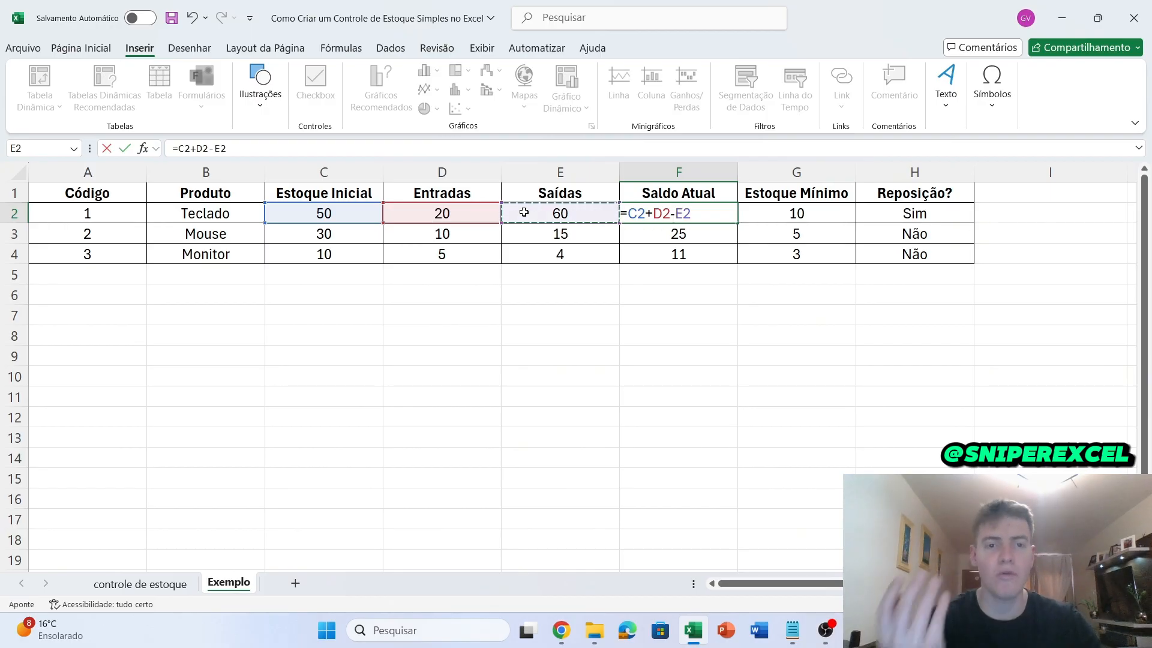
key("Return")
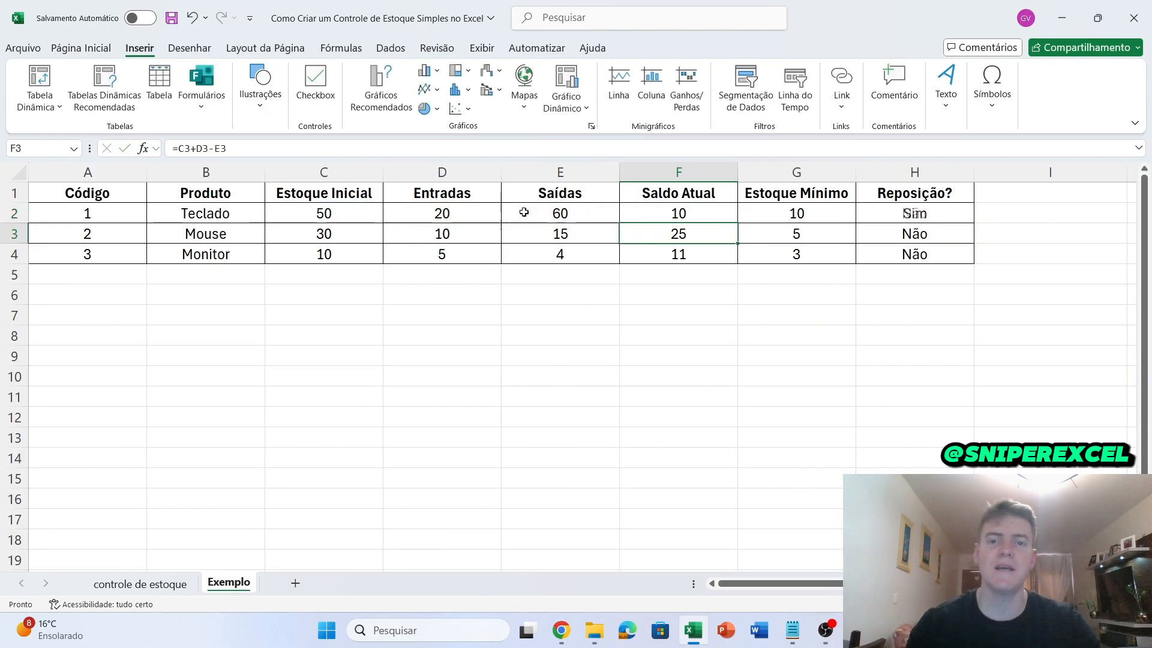
Review Teclado's Estoque Mínimo in G2 and inspect the arguments of the SE formula in its Reposição? cell, H2
left_click(773, 214)
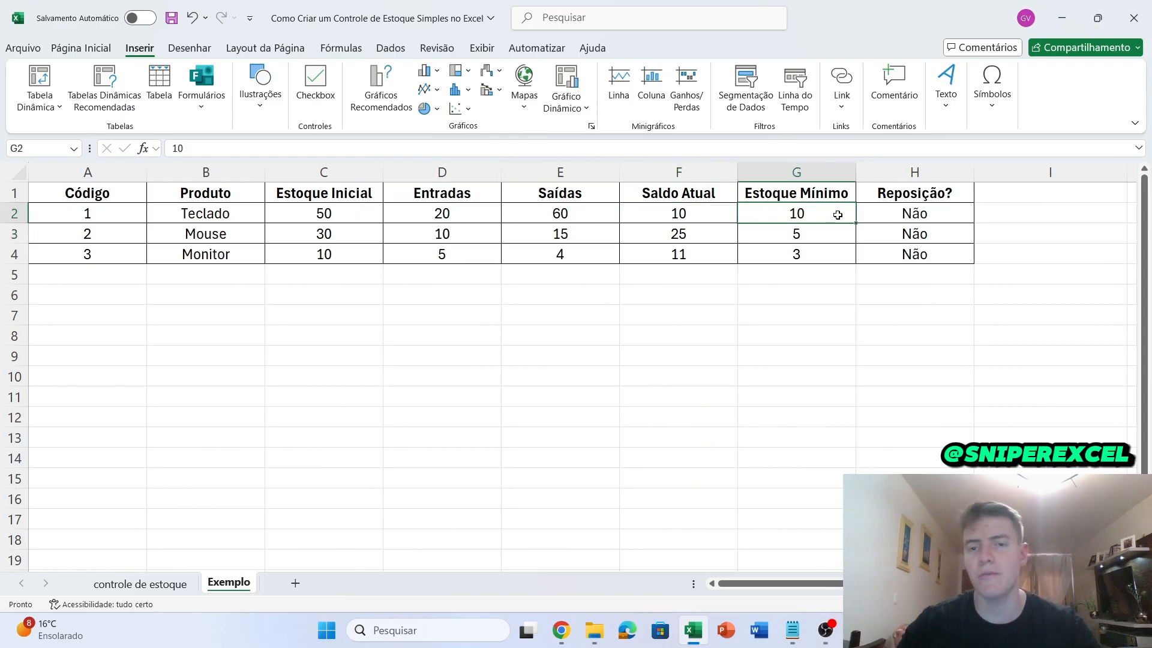
left_click(934, 214)
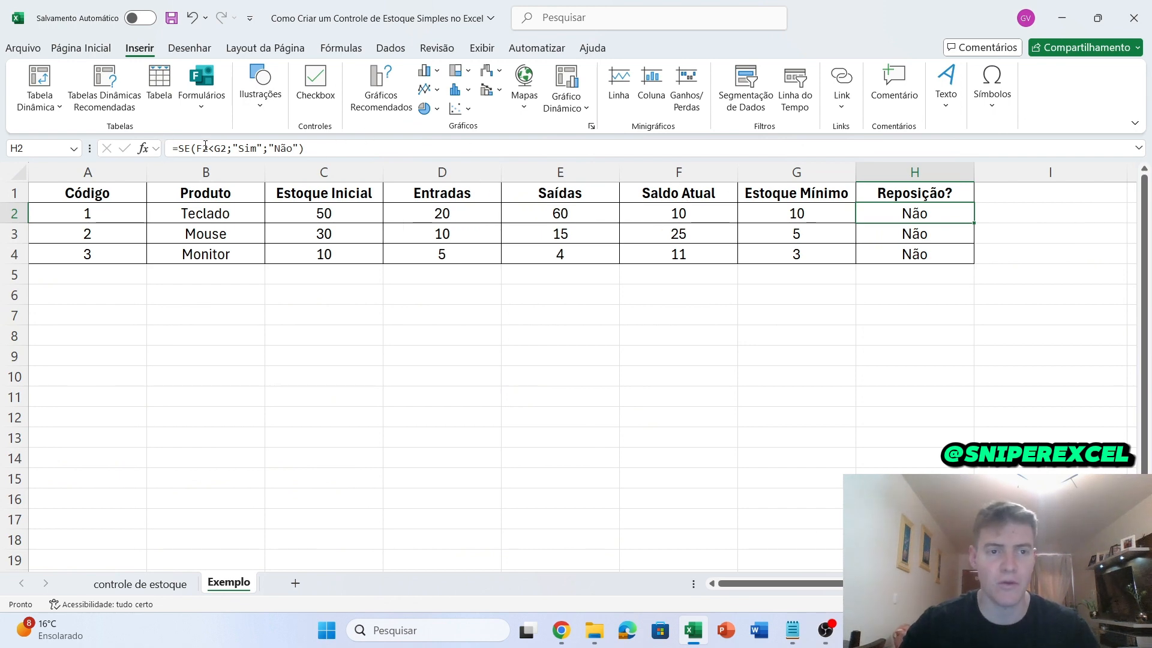
left_click(206, 145)
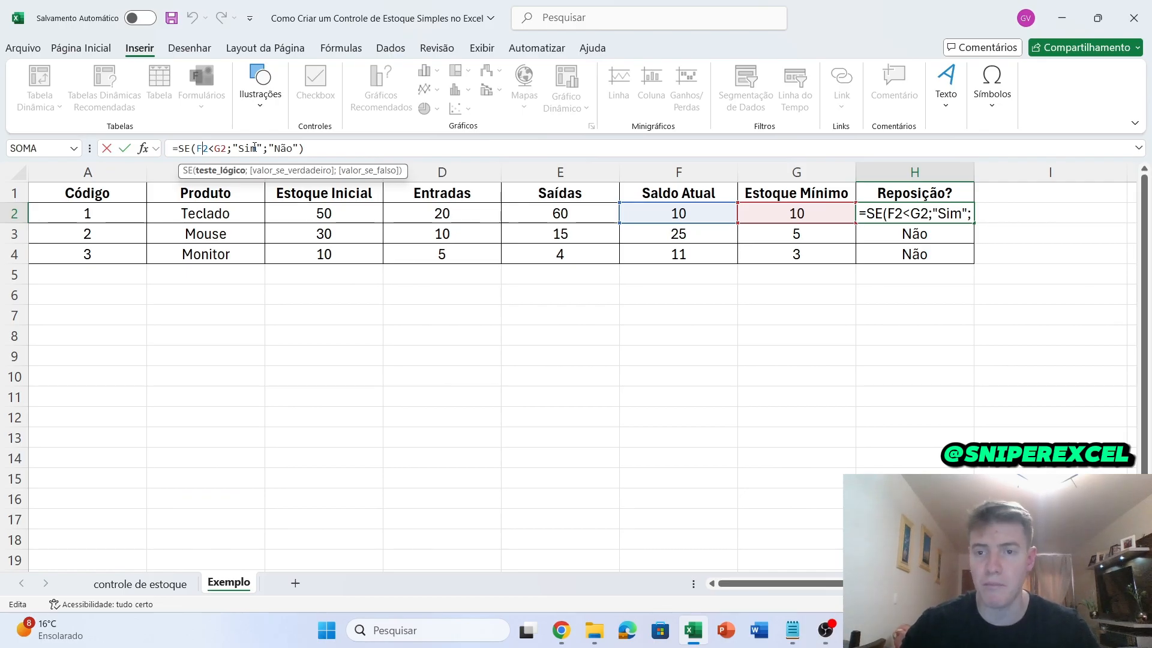
key("Return")
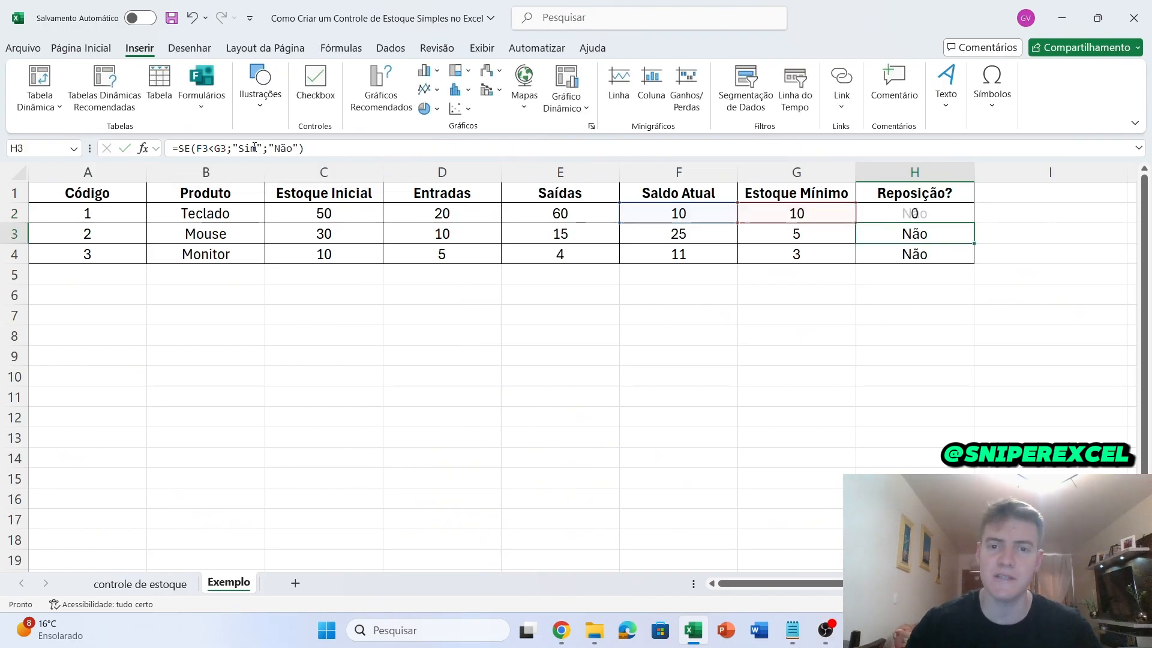
Compare Teclado's Saldo Atual with its minimum stock and set Estoque Mínimo in G2 to 9
left_click(683, 214)
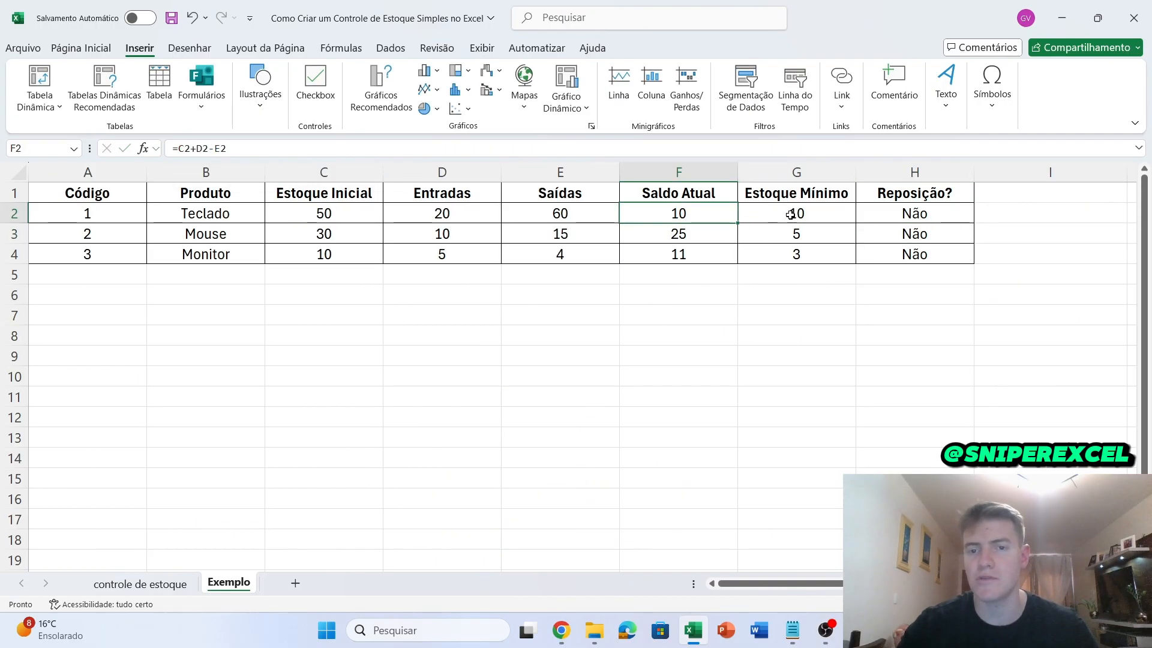
left_click(819, 211)
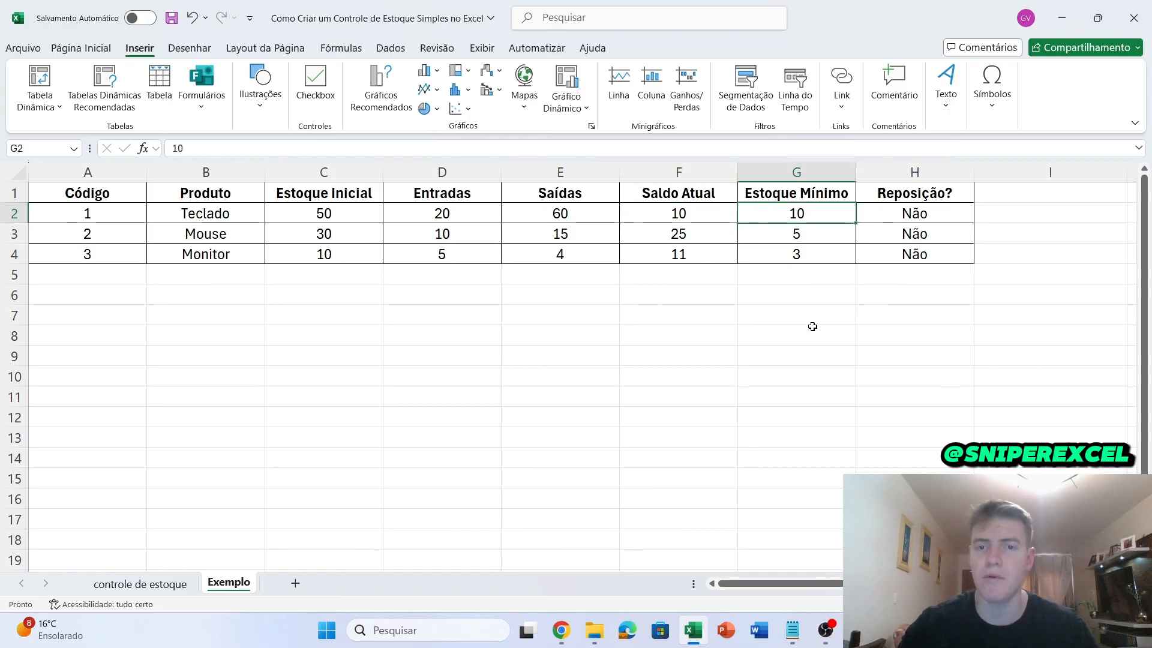
type("9")
key("Return")
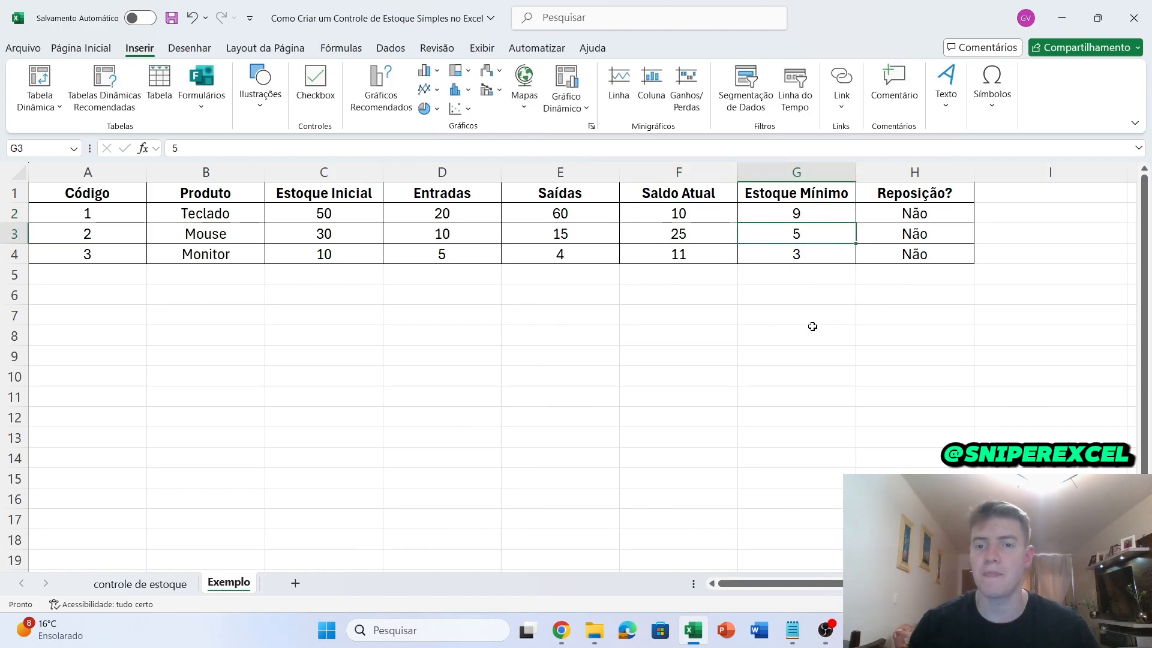
key("Up")
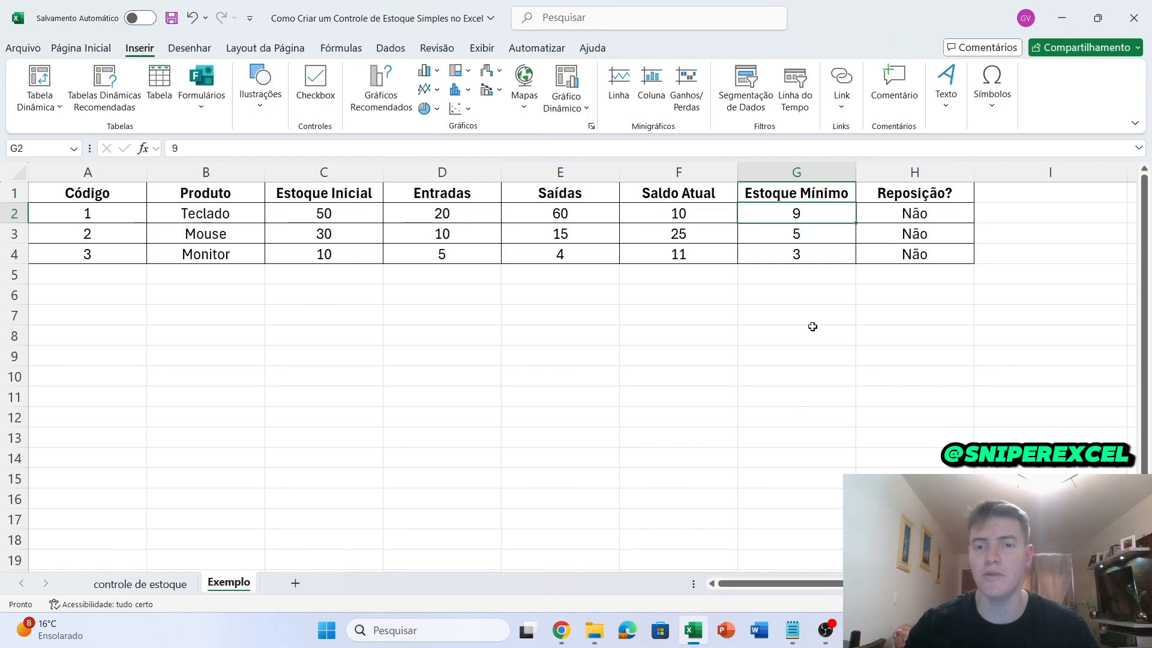
Test Teclado's Estoque Mínimo in G2 with the values 6 and 12
type("6")
key("Return")
key("Up")
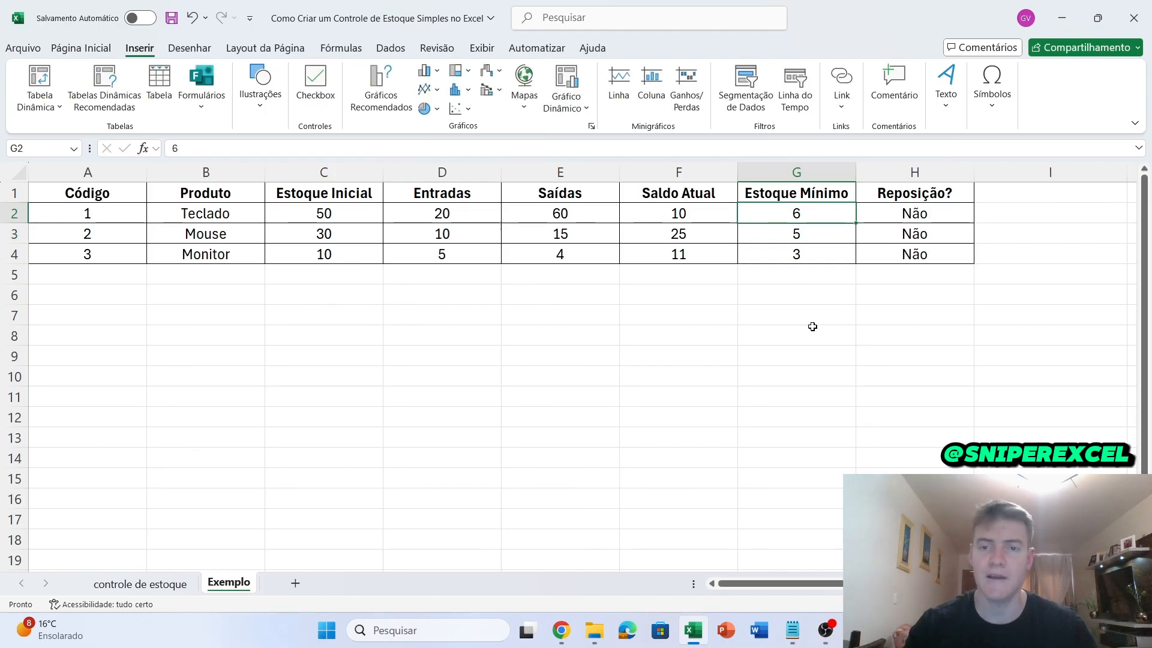
type("12")
key("Return")
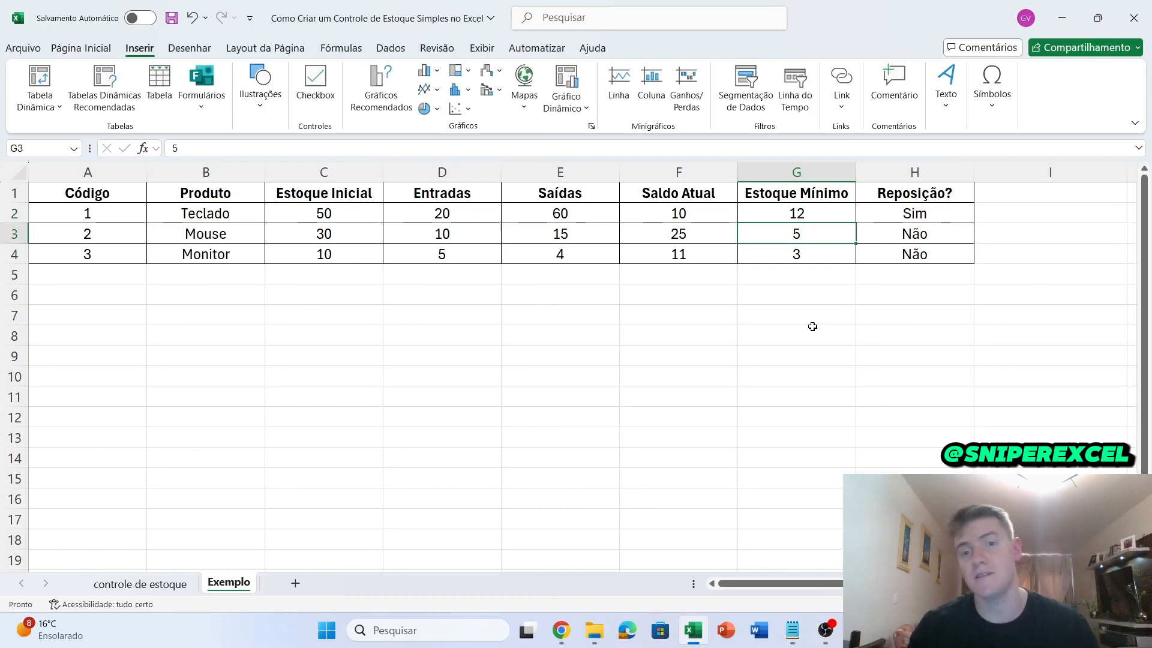
Check Teclado's Saldo Atual in F2 and set its Estoque Mínimo in G2 to 10
left_click(706, 213)
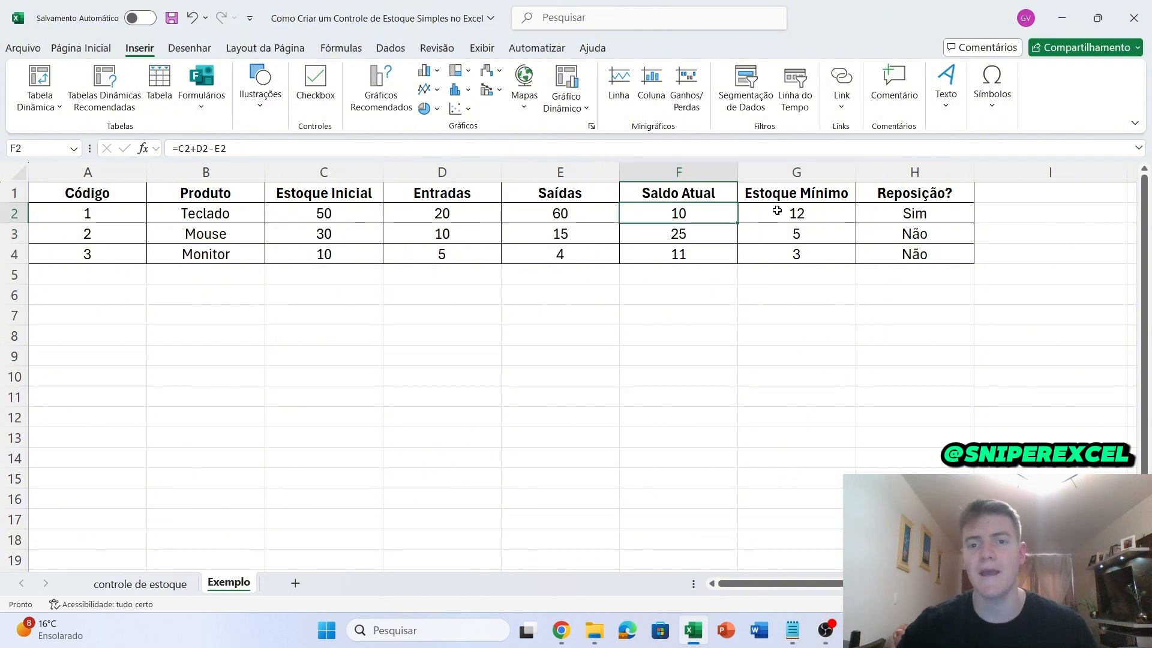
left_click(777, 211)
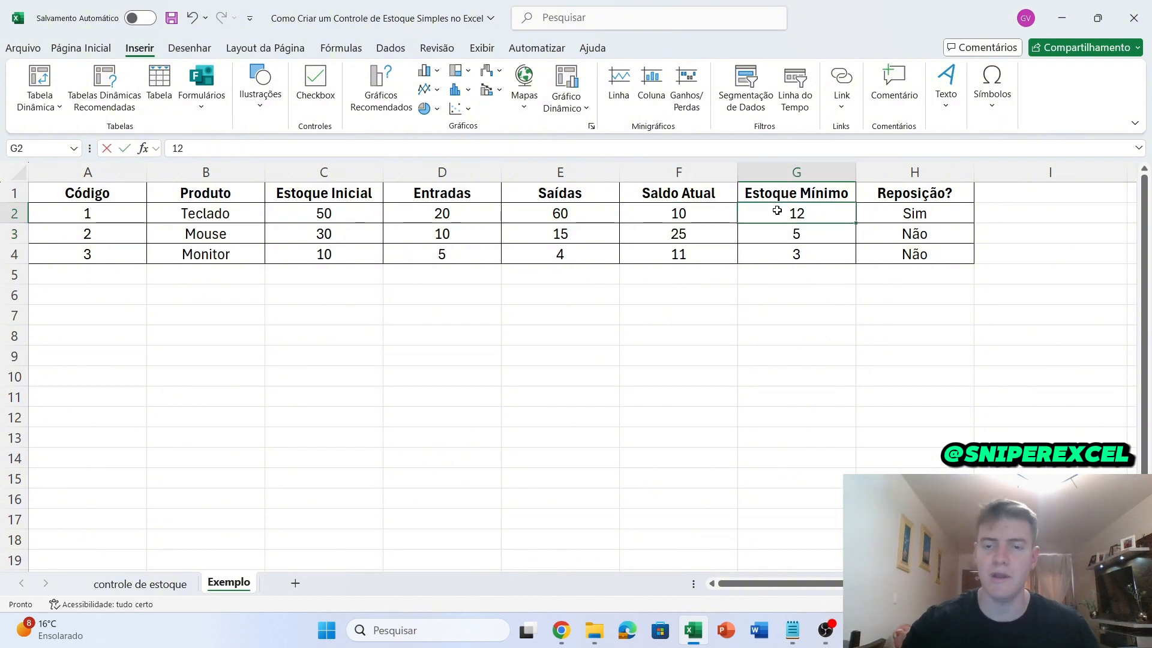
type("10")
key("Return")
Test Teclado's Estoque Inicial in C2 with the values 70 and 40
left_click(335, 218)
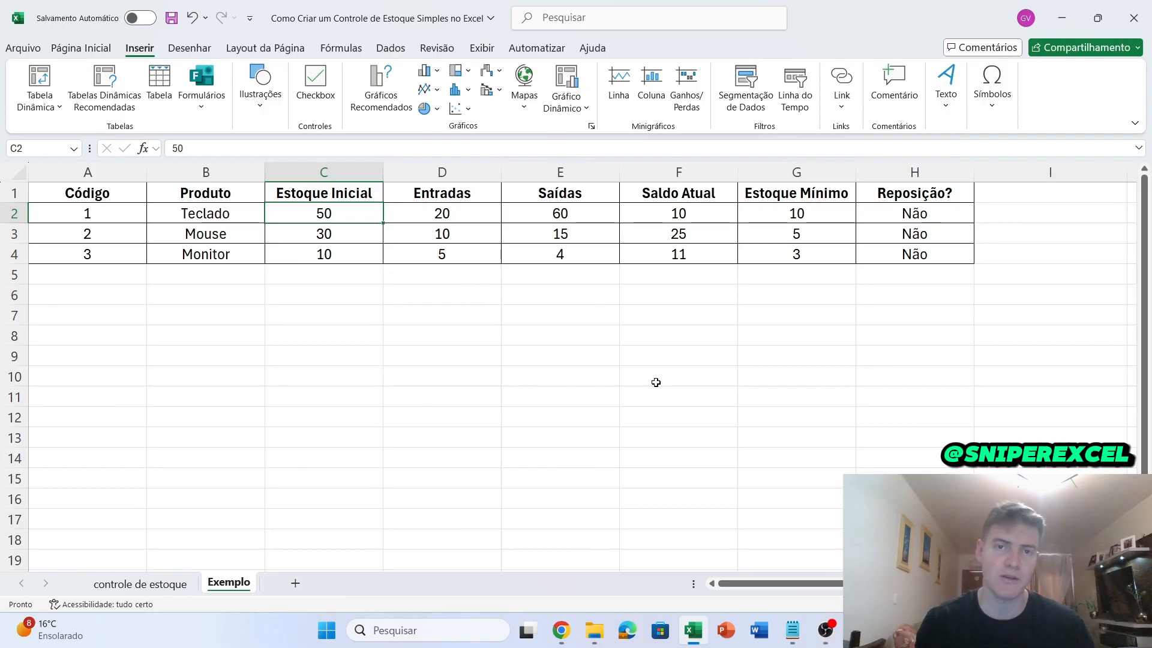
type("70")
key("Return")
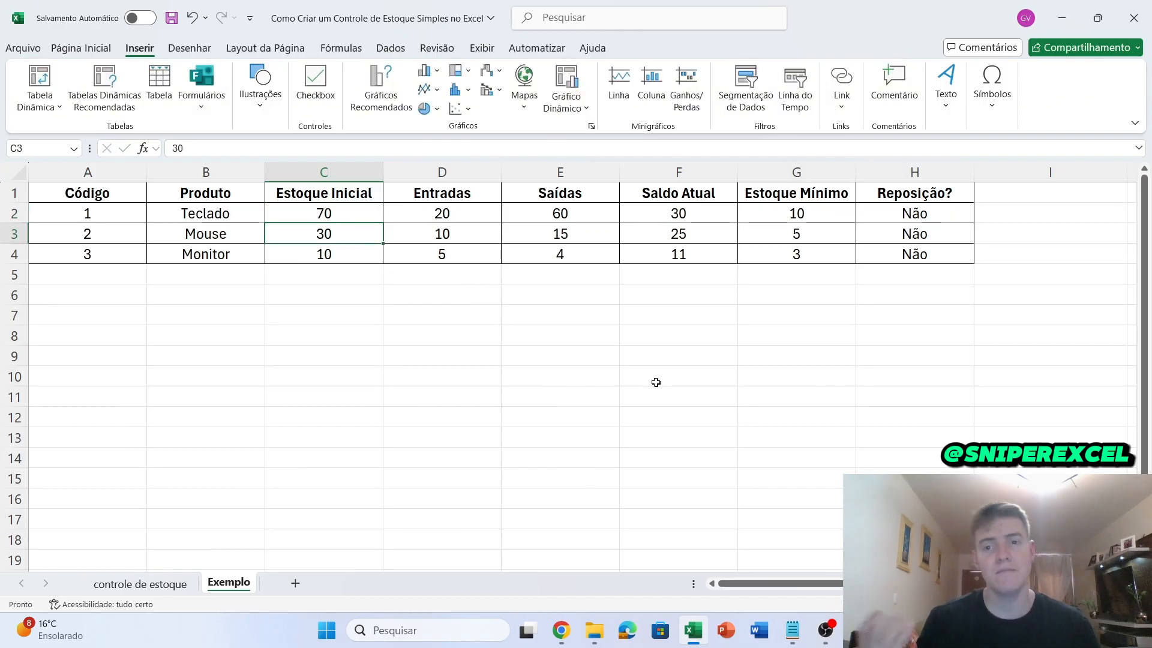
key("Up")
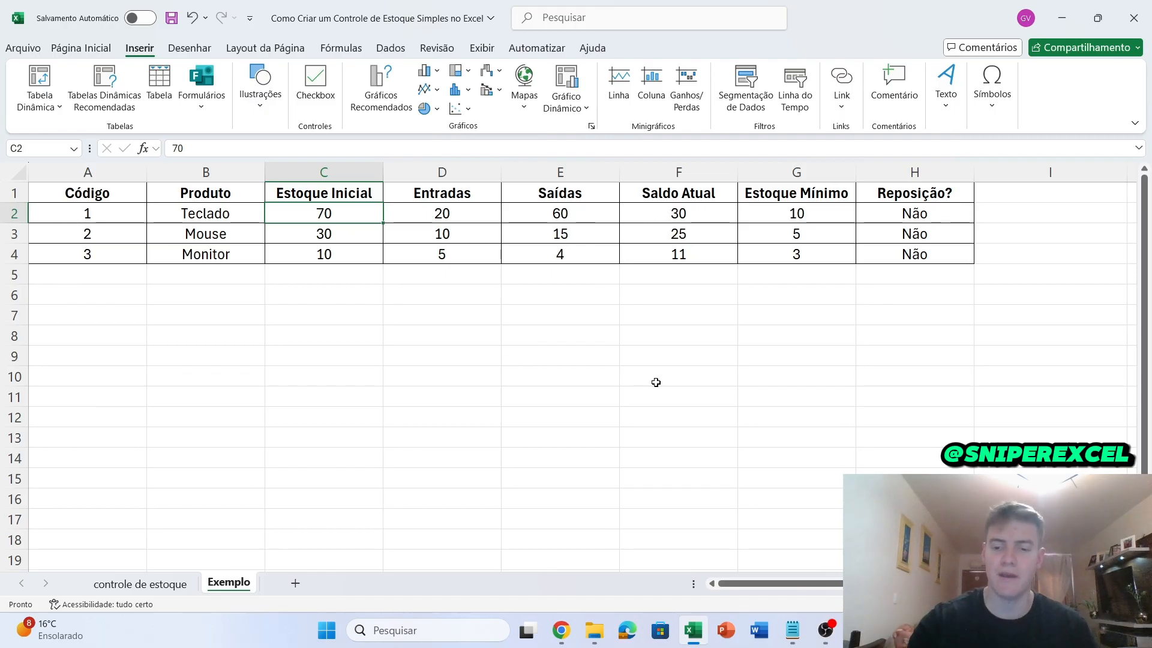
type("40")
key("Return")
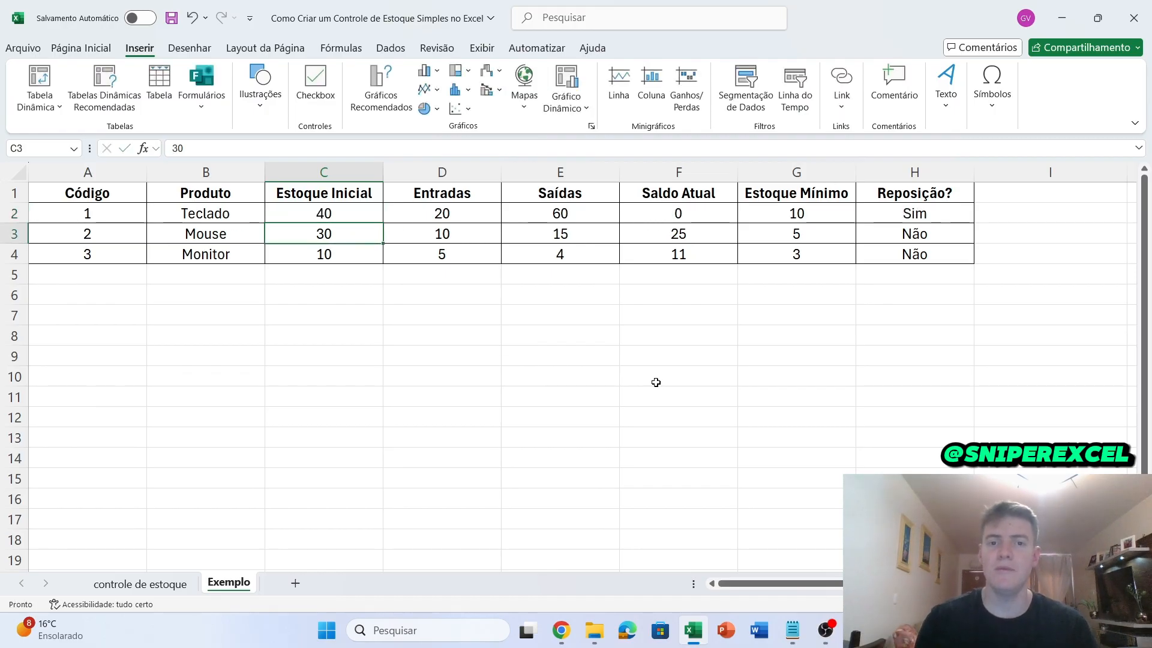
Set Teclado's Estoque Inicial in C2 to 45
key("Up")
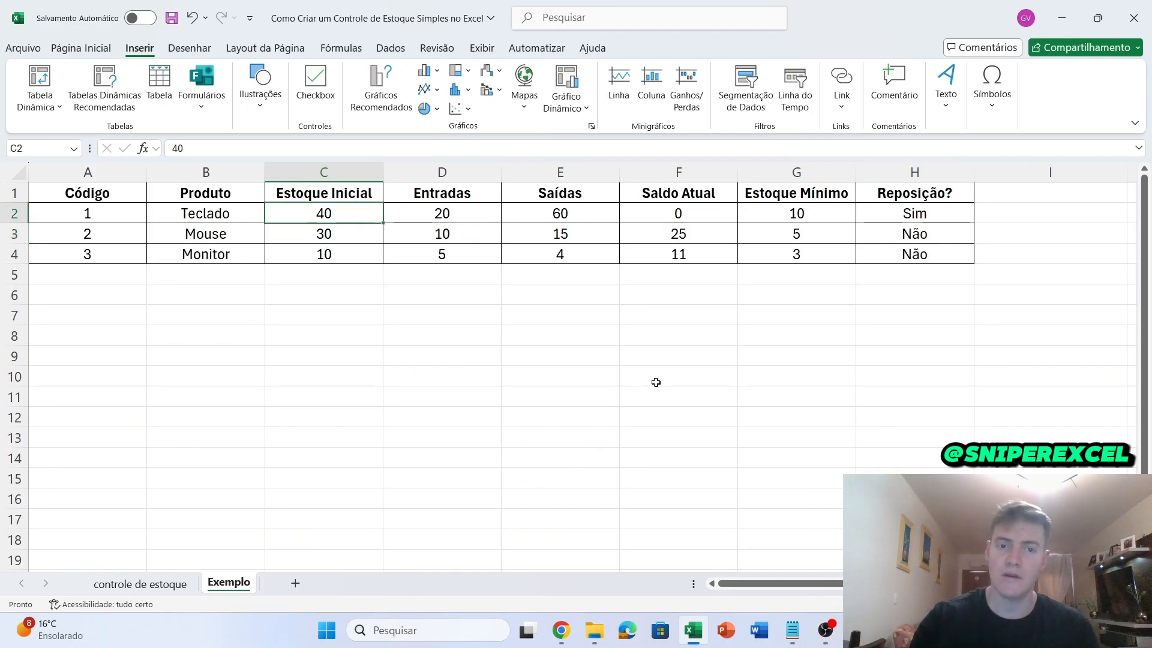
type("45")
key("Return")
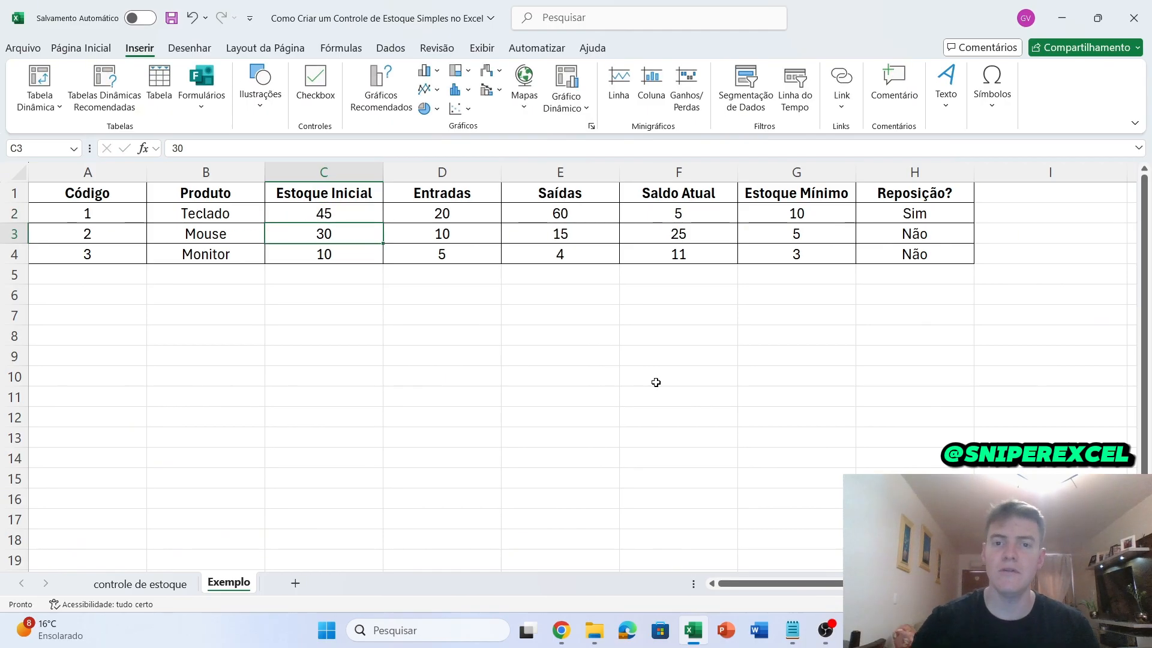
Replace Teclado's Saldo Atual in F2 with a freshly built formula =C2+D2-E2
left_click(537, 210)
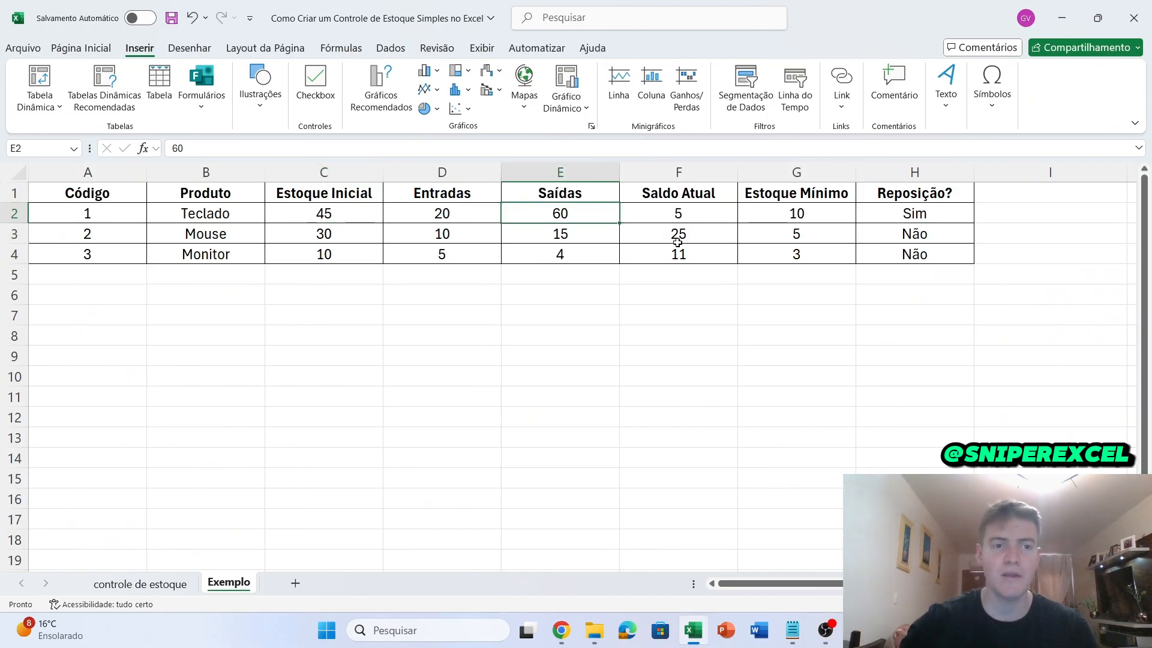
left_click(696, 209)
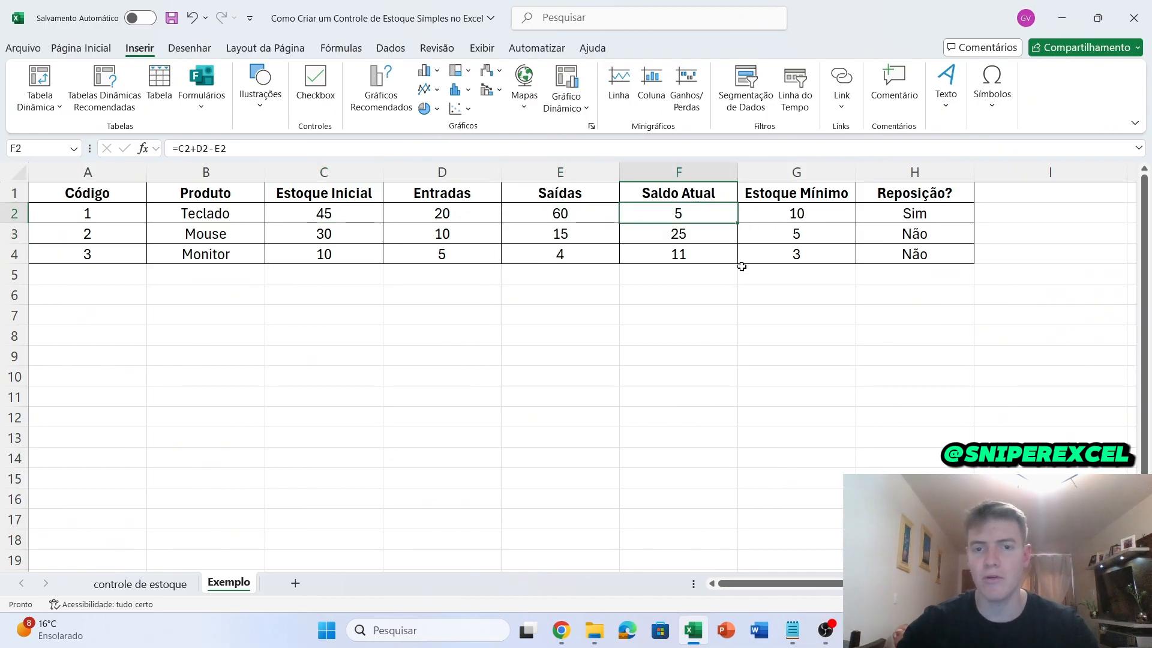
left_click_drag(270, 148, 171, 148)
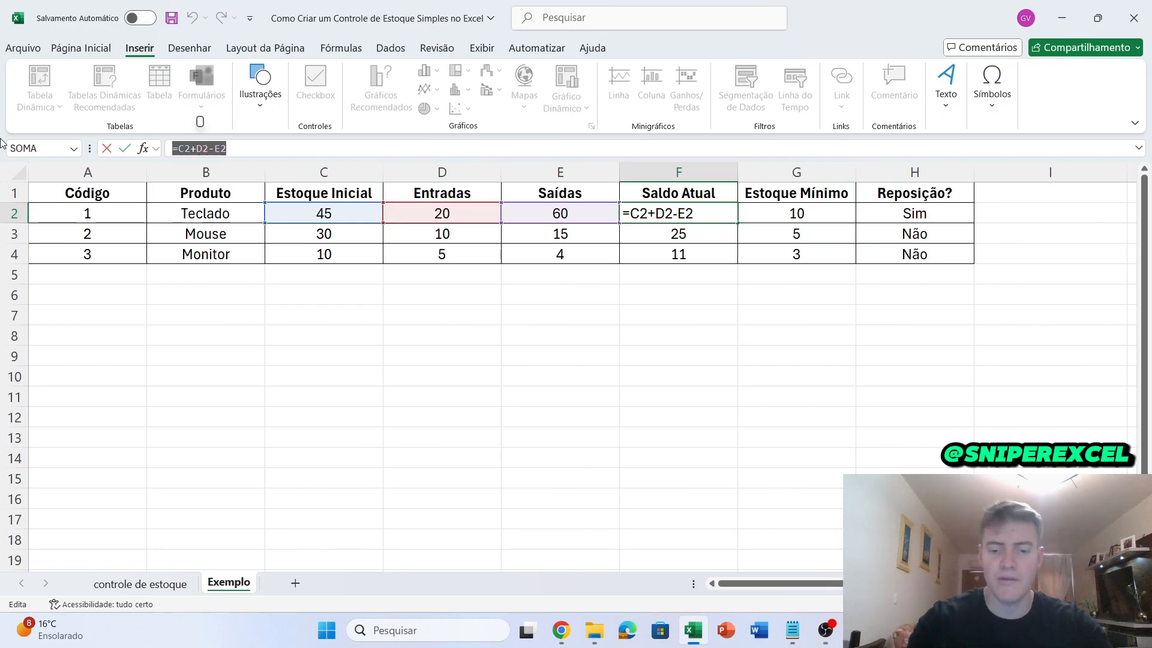
type("=")
left_click(346, 217)
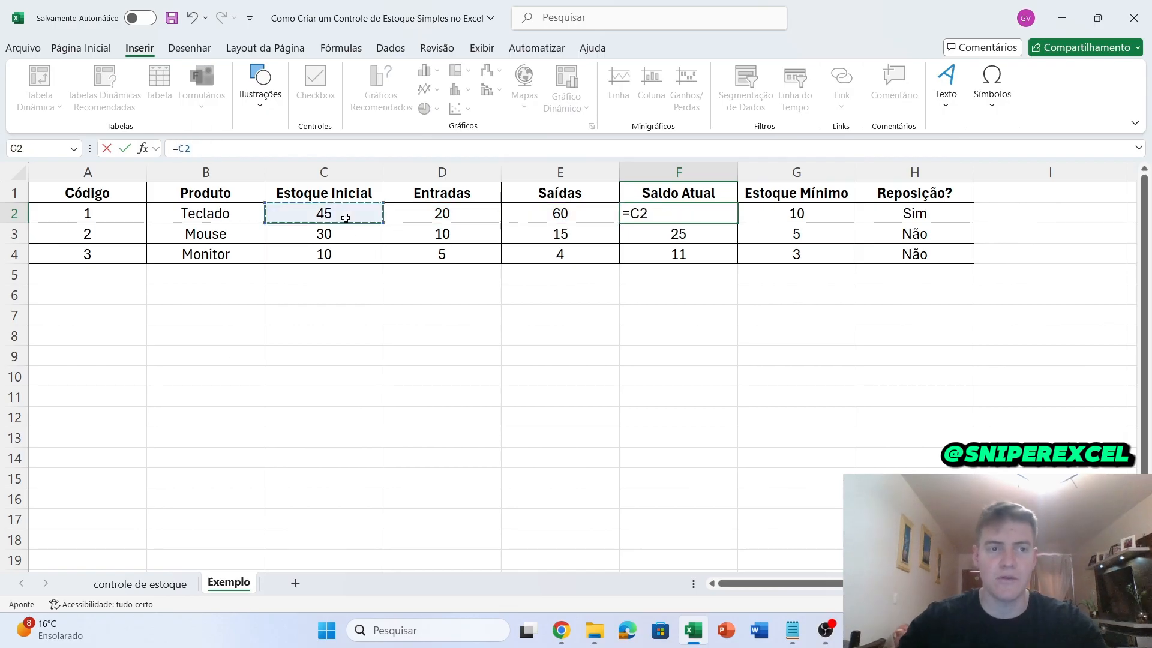
type("+")
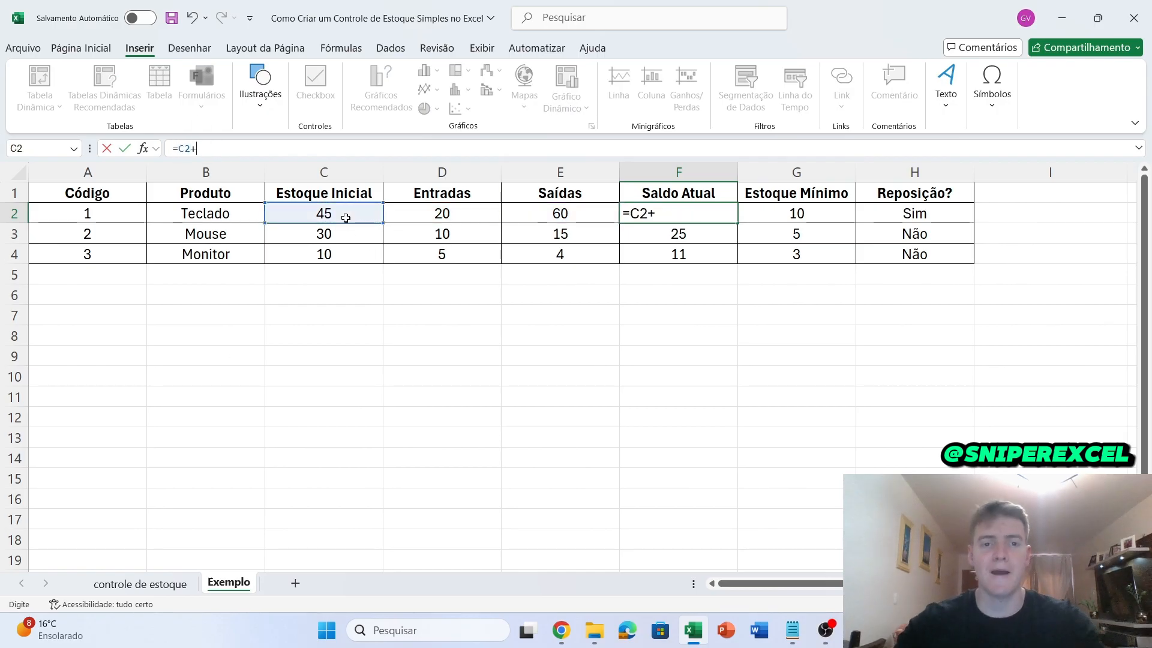
left_click(440, 213)
type("-")
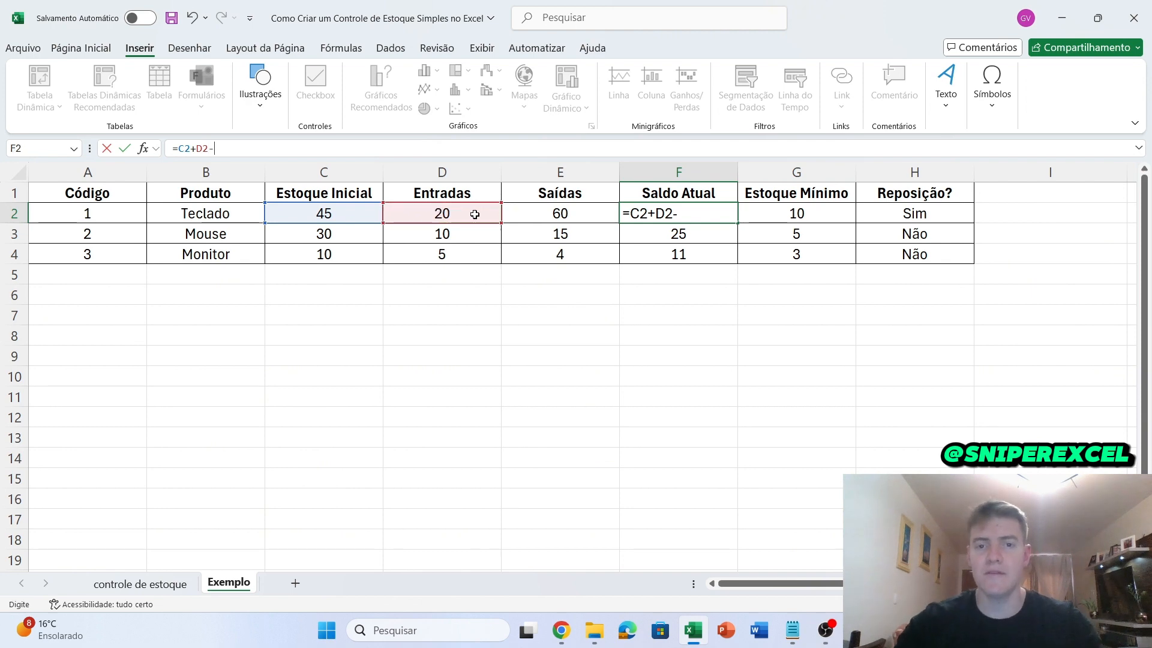
left_click(549, 208)
key("Return")
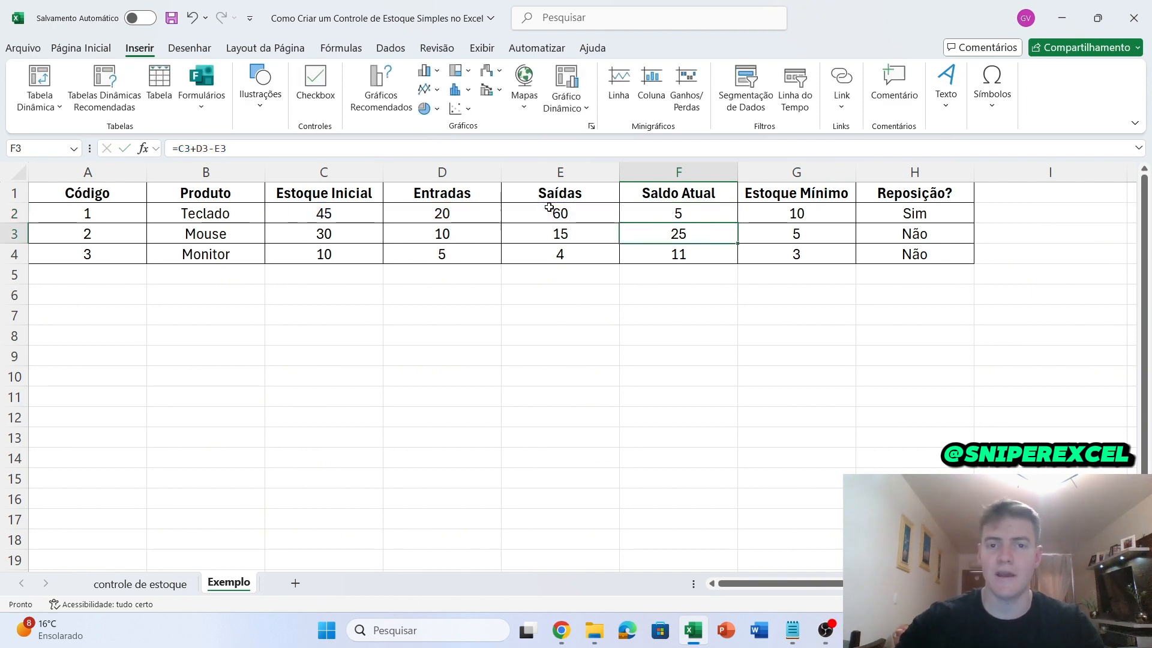
Fill the Saldo Atual formula from F2 down to F4 and check the copied formulas in F3 and F4
left_click(700, 213)
left_click_drag(737, 223, 738, 263)
left_click(781, 397)
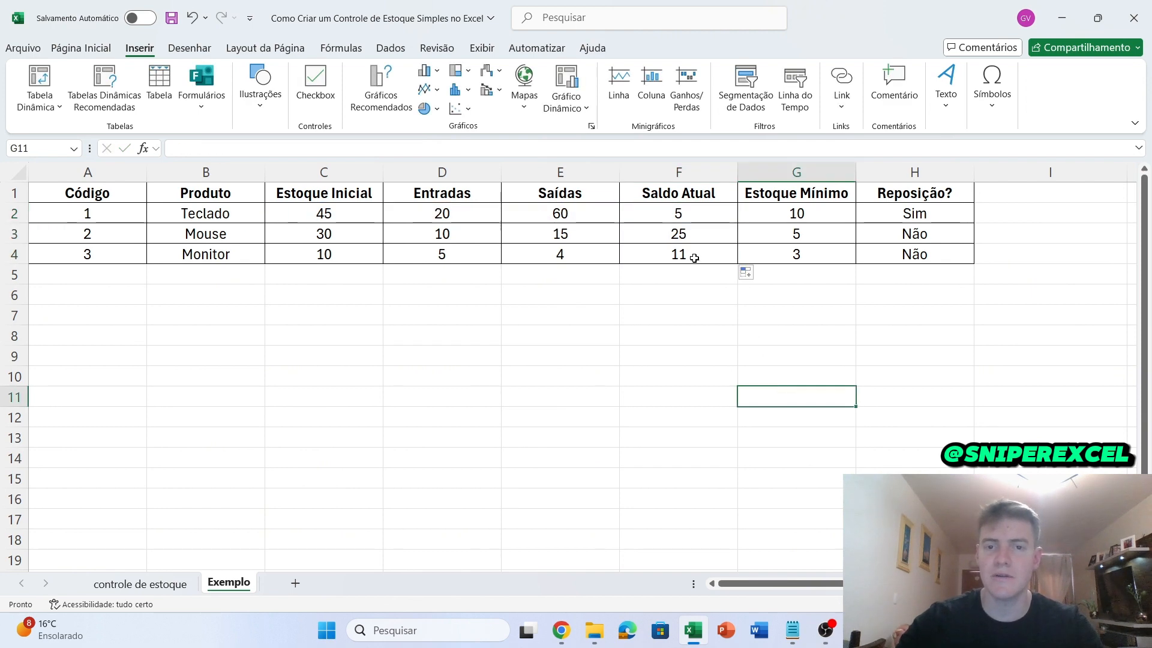
left_click(684, 234)
left_click(686, 260)
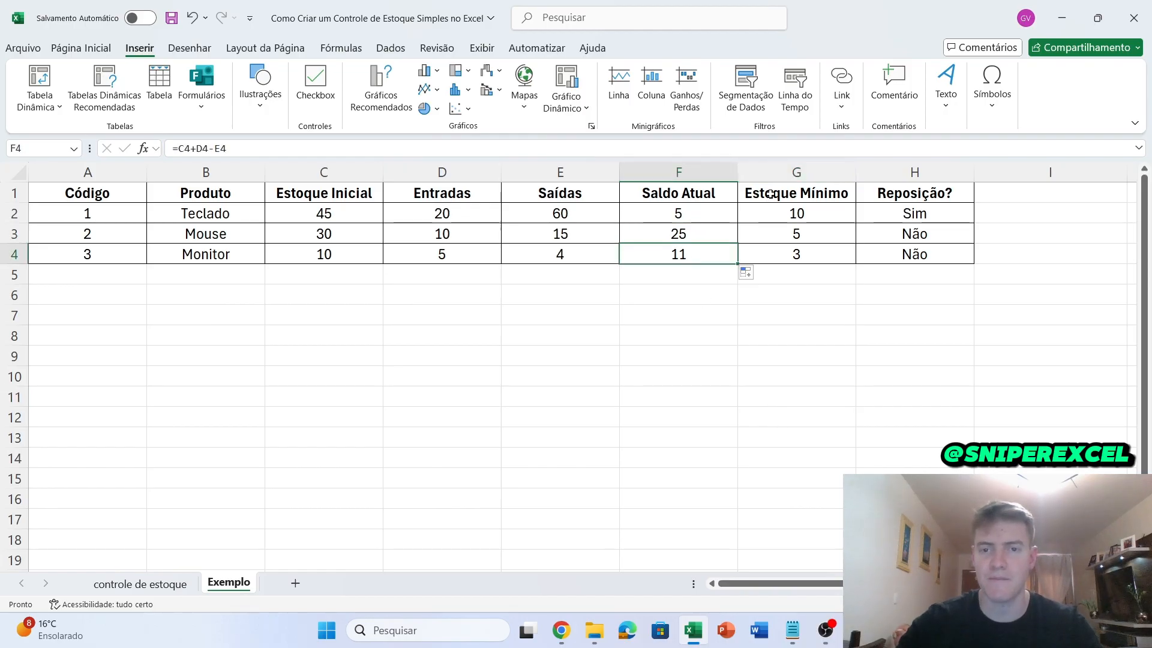
left_click(702, 236)
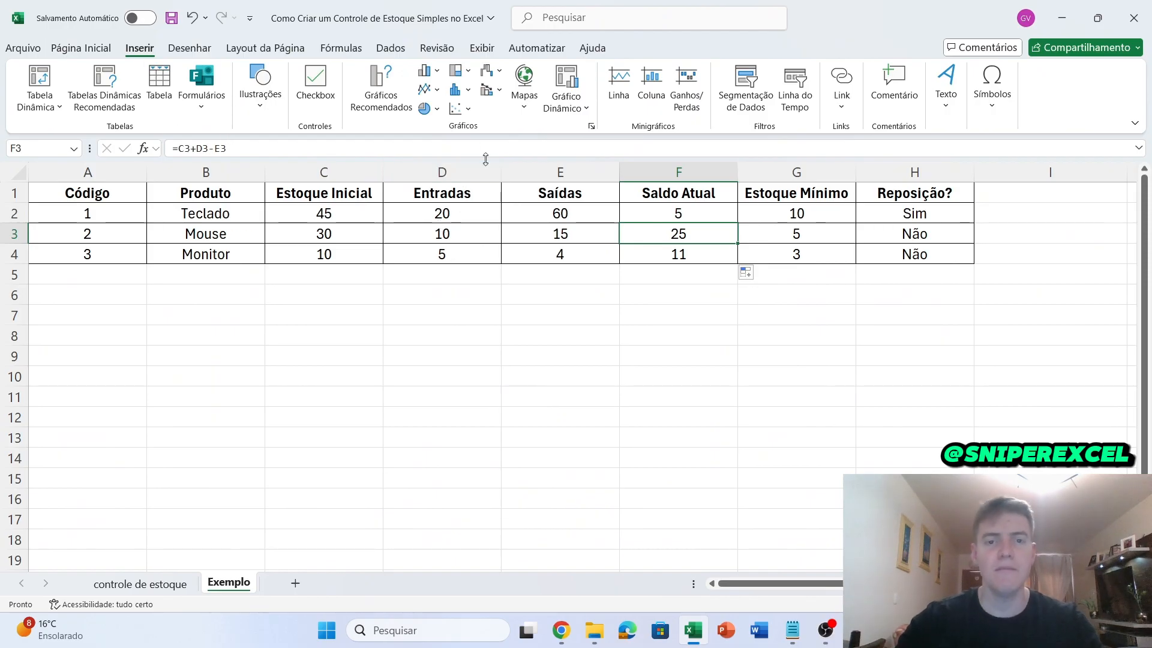
Replace Teclado's Reposição? formula in H2 with a new SE function whose logical test is F2<G2
left_click(787, 248)
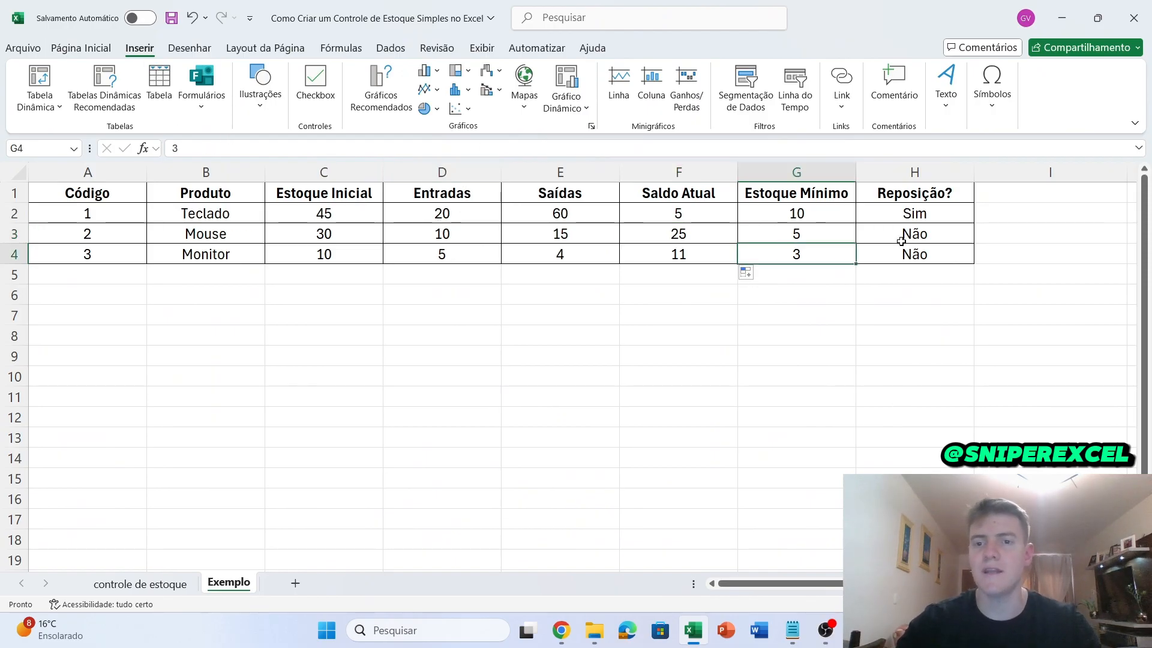
left_click(920, 212)
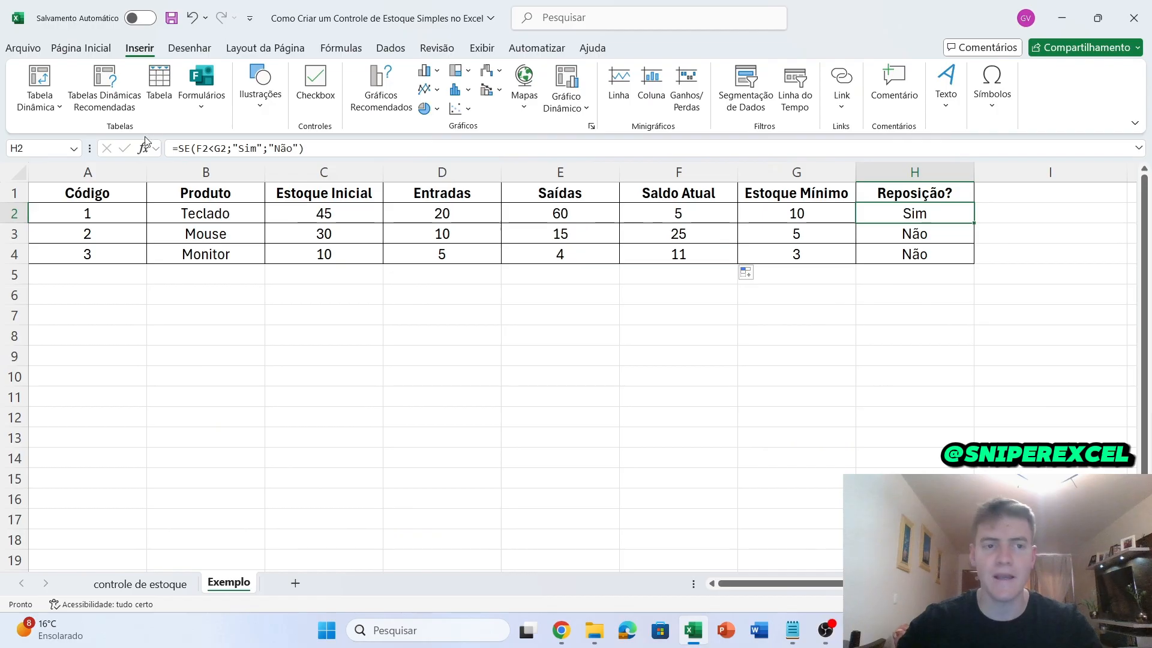
triple_click(336, 151)
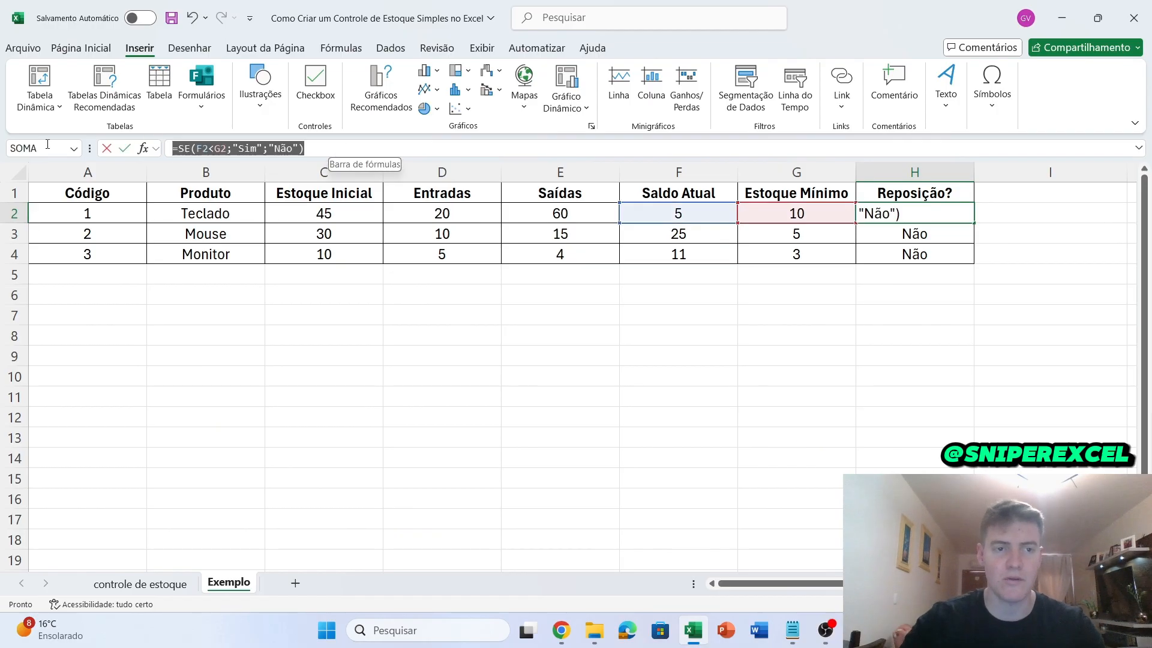
type("=")
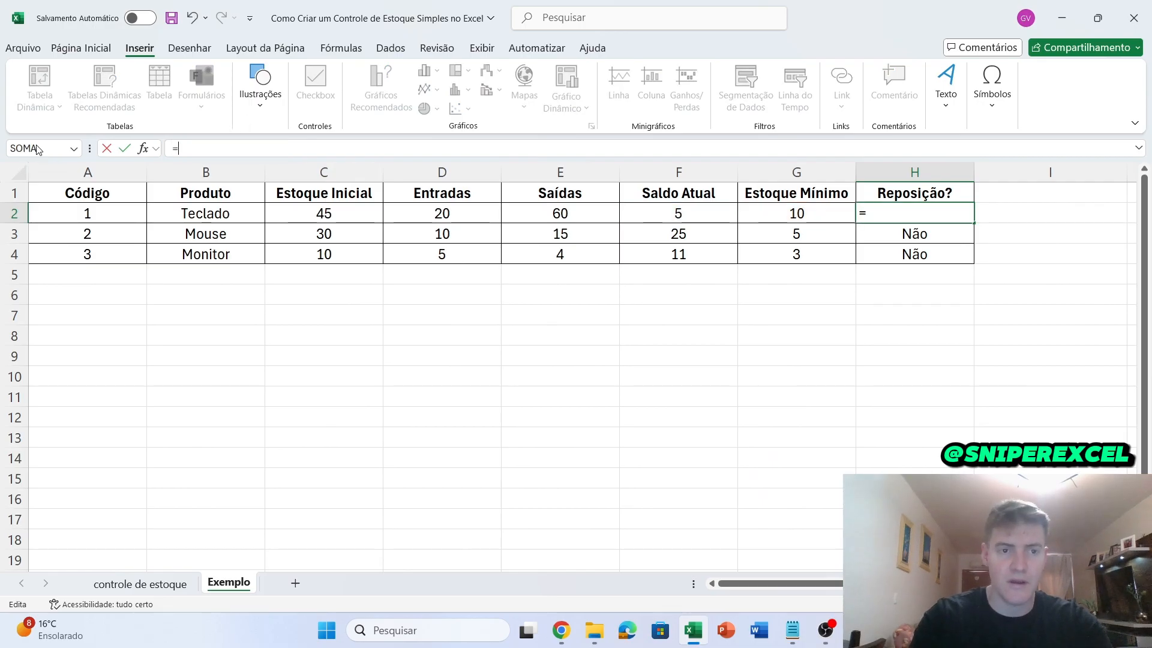
type("se(")
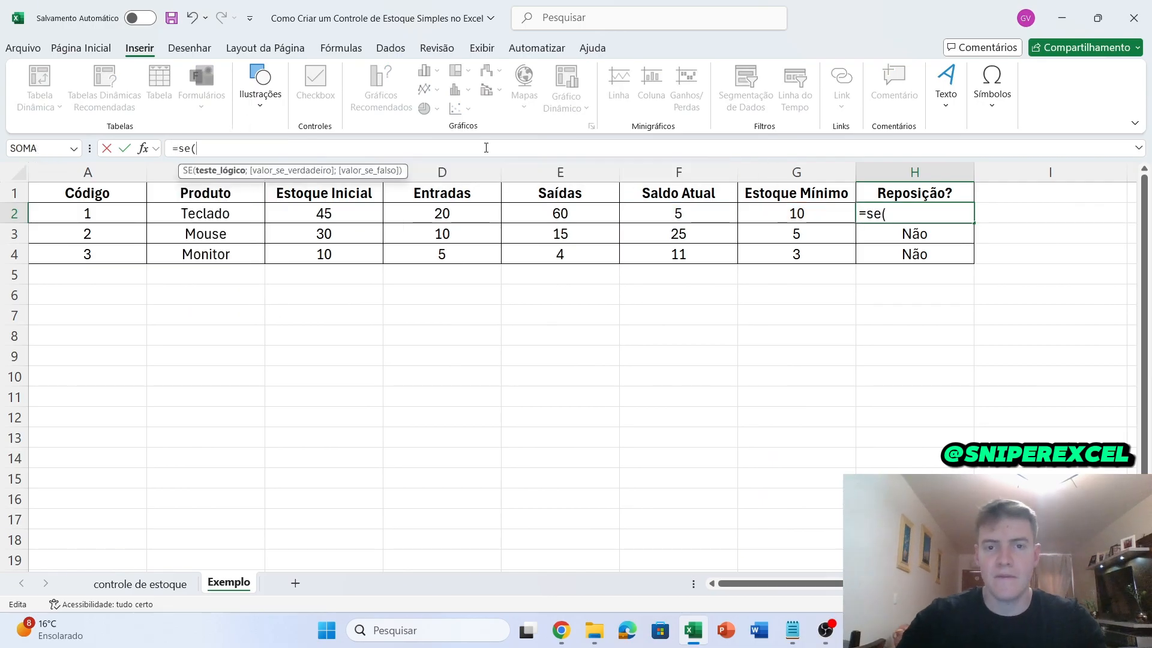
left_click(693, 215)
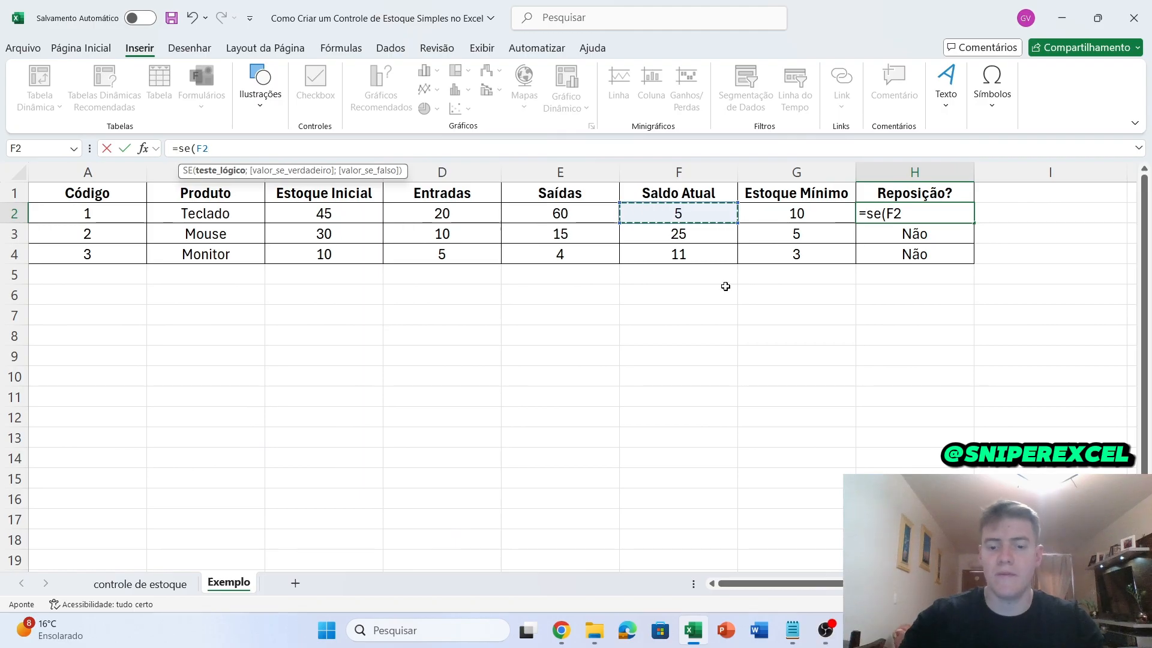
type(">")
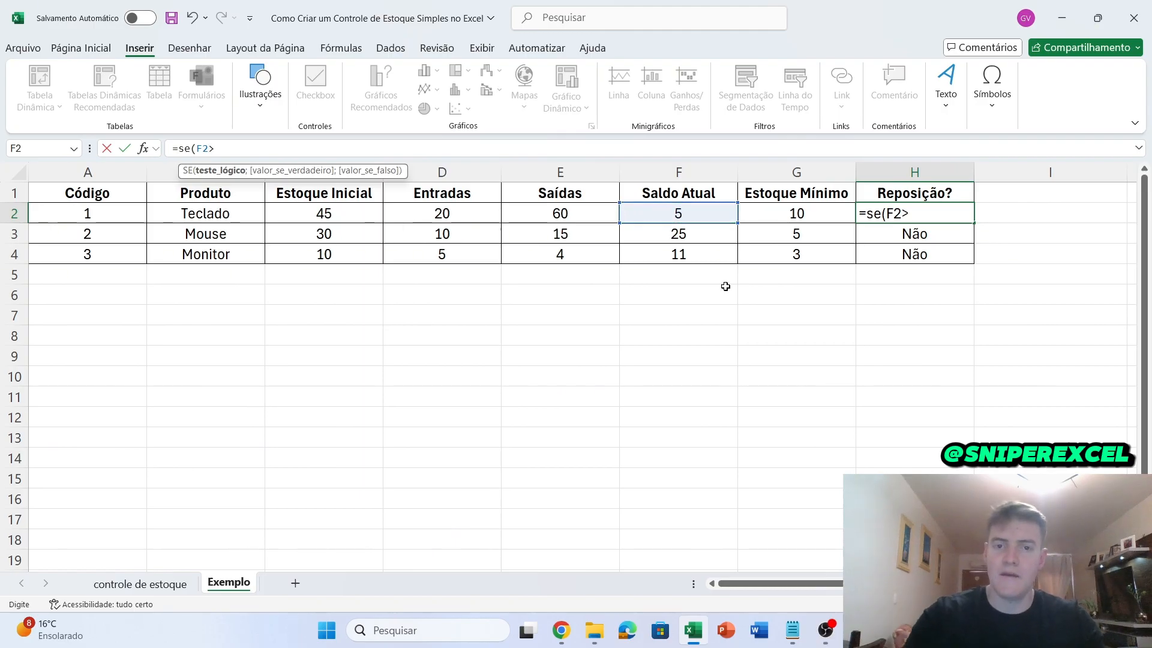
key("BackSpace")
type("<")
left_click(800, 214)
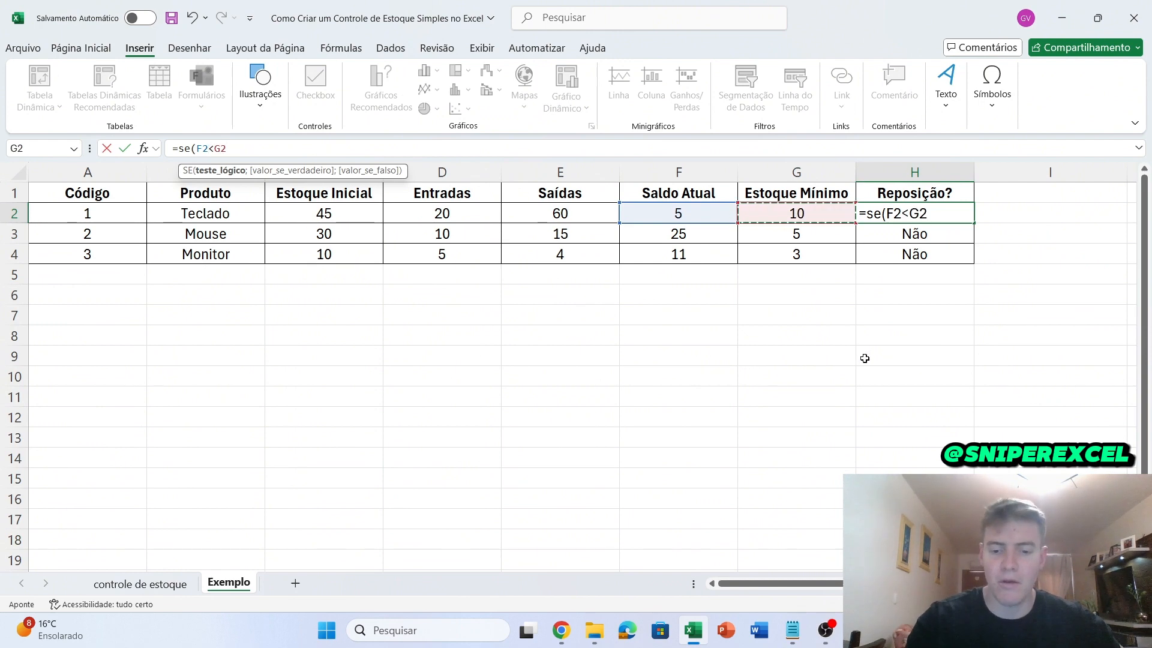
Enter "Sim" as the value if true in H2's SE formula, decline the proposed correction and resume editing
type(";\"Sim")
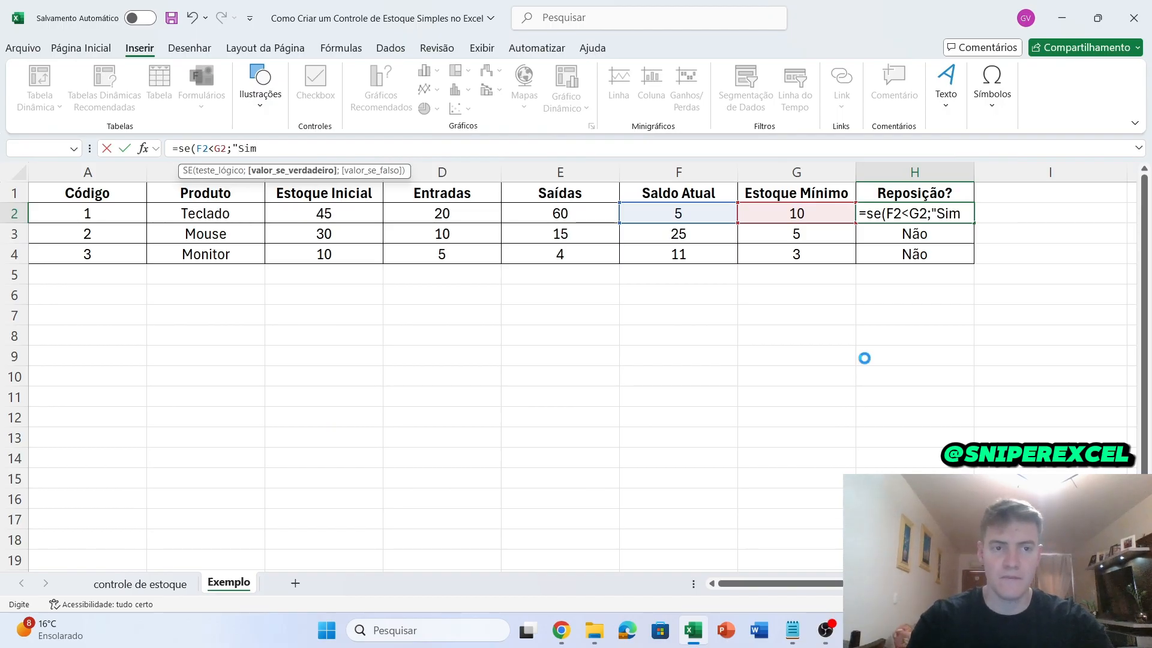
key("Return")
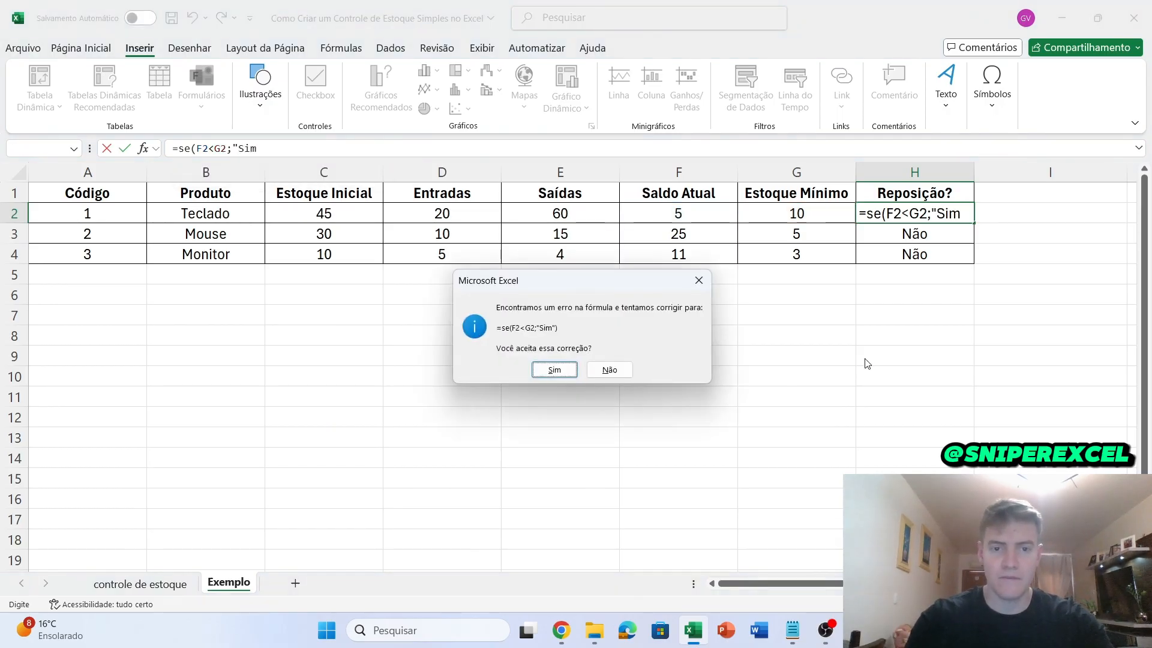
left_click(627, 369)
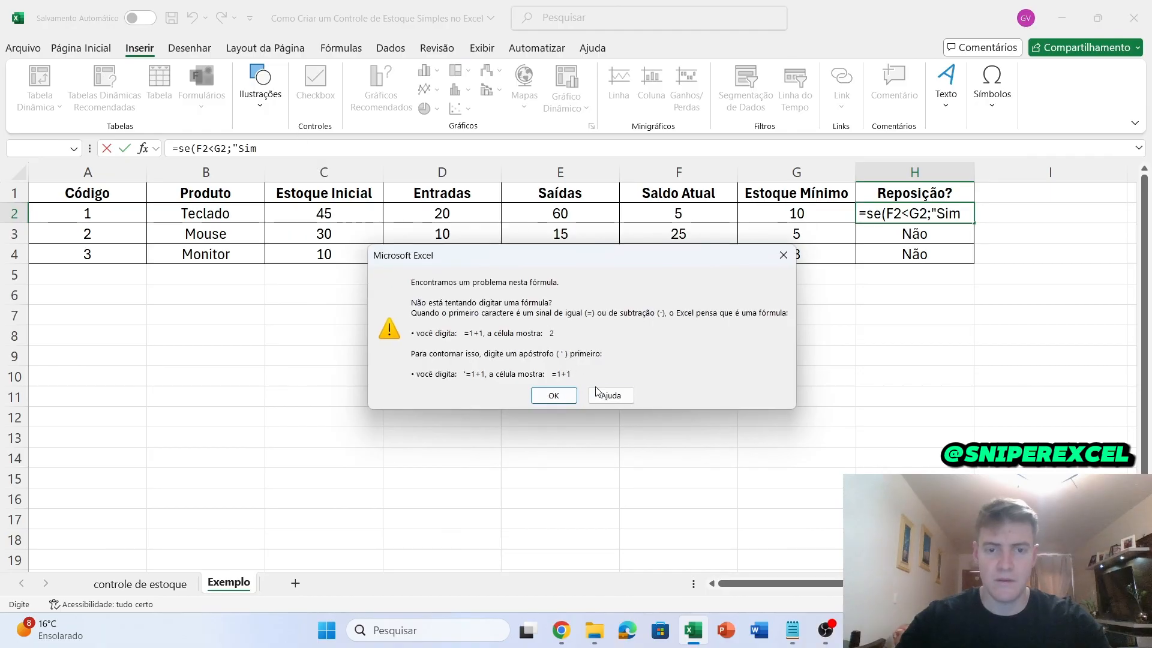
left_click(549, 391)
left_click(294, 149)
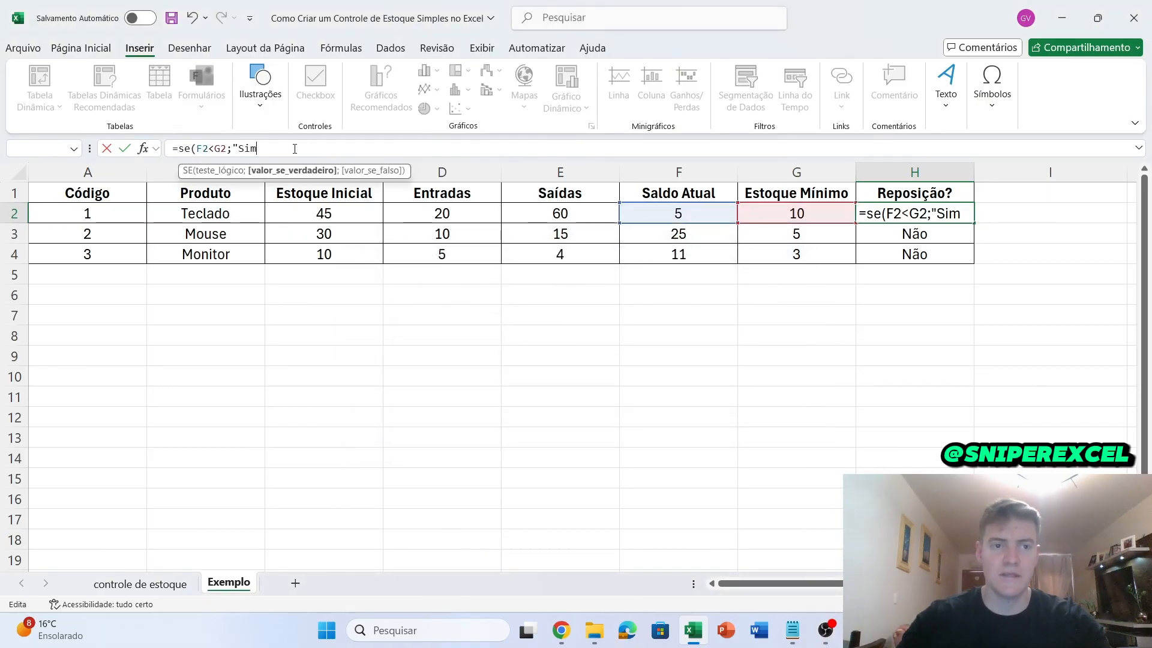
Complete H2's SE formula with "Não" as the value if false, giving =SE(F2<G2;"Sim";"Não")
type("\";Não")
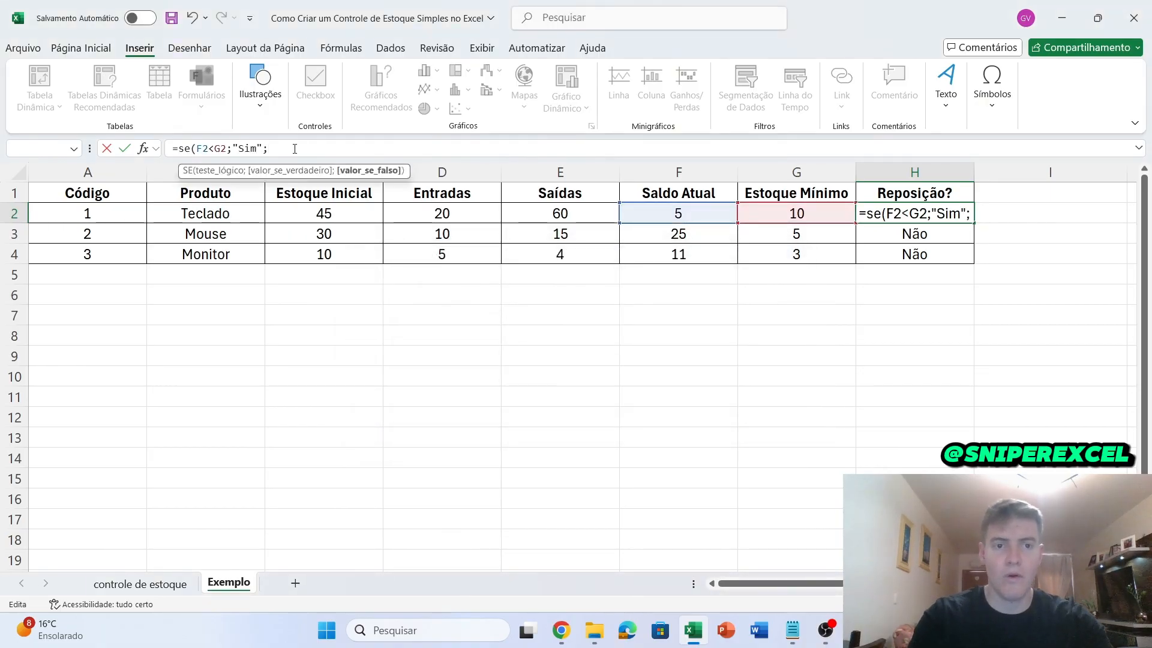
key("BackSpace")
key("BackSpace")
key("BackSpace")
type("\"")
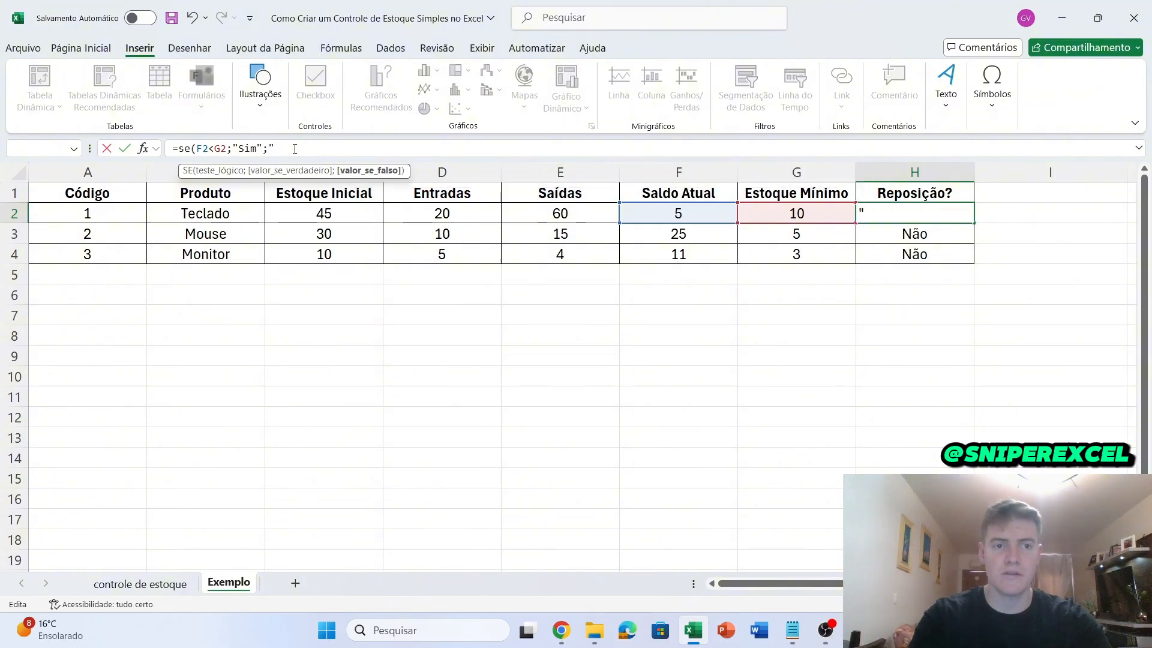
type("Não\")")
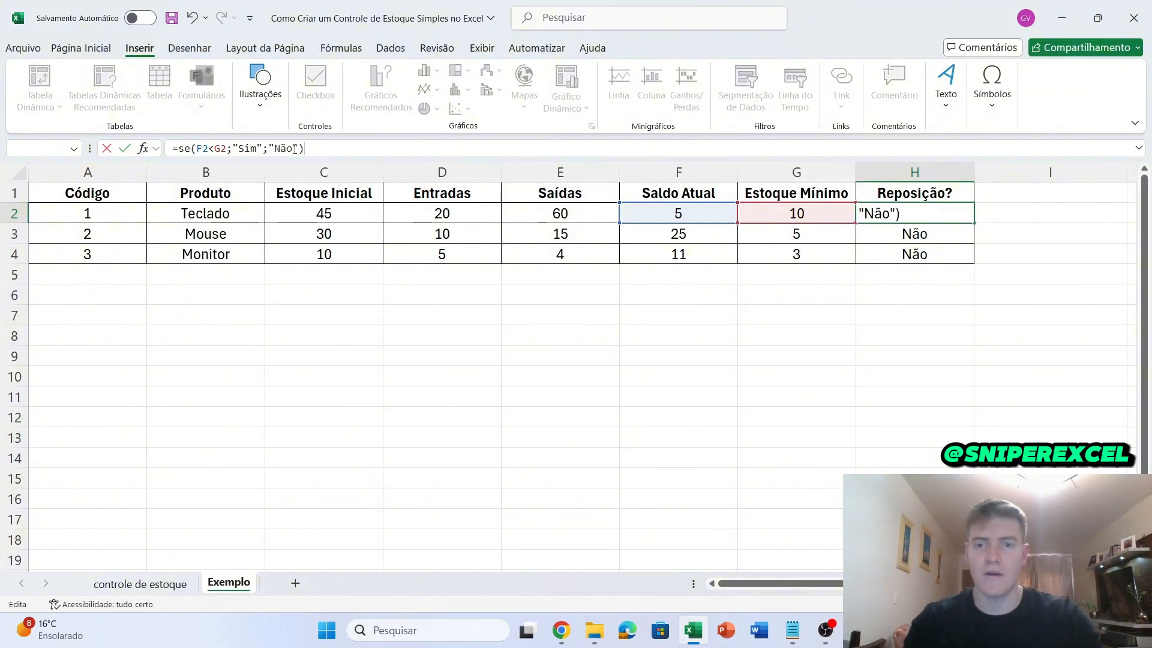
key("Return")
Review the Reposição? formulas in H2, H3 and H4, comparing the cells each one references
left_click(959, 210)
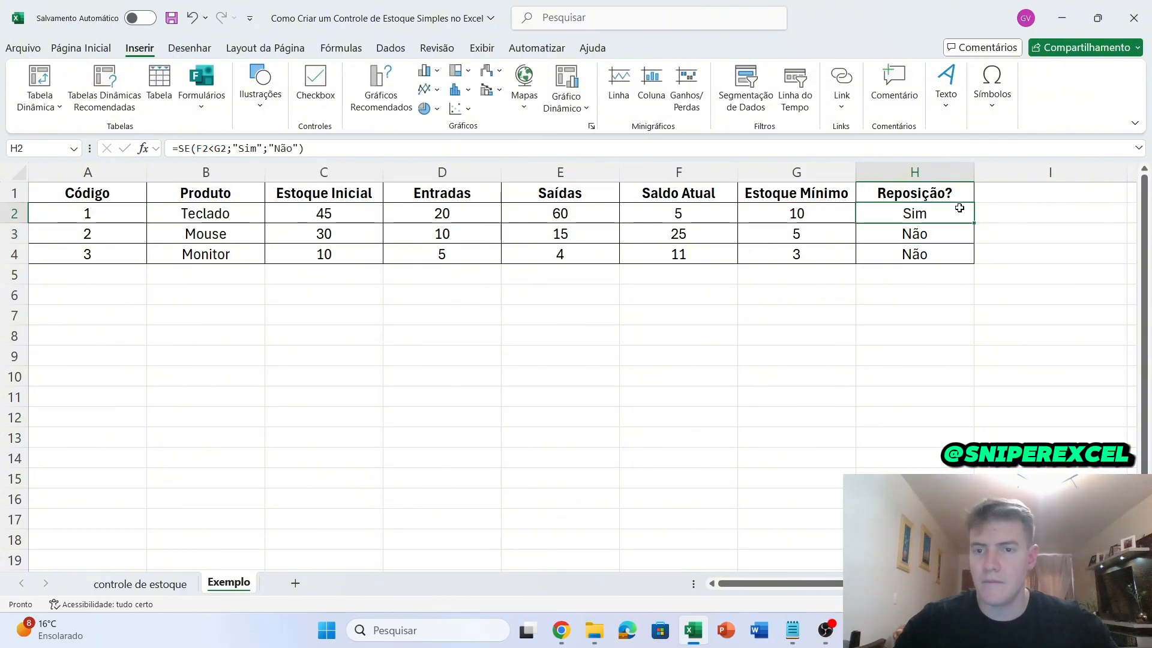
left_click(964, 239)
left_click(944, 249)
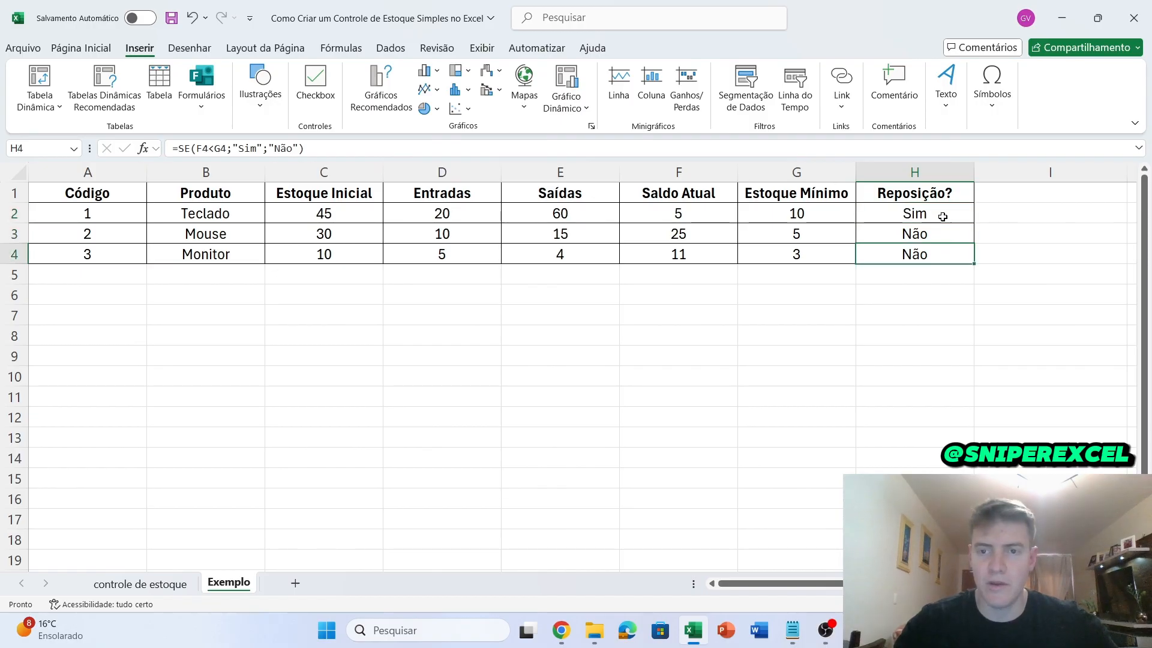
left_click(941, 214)
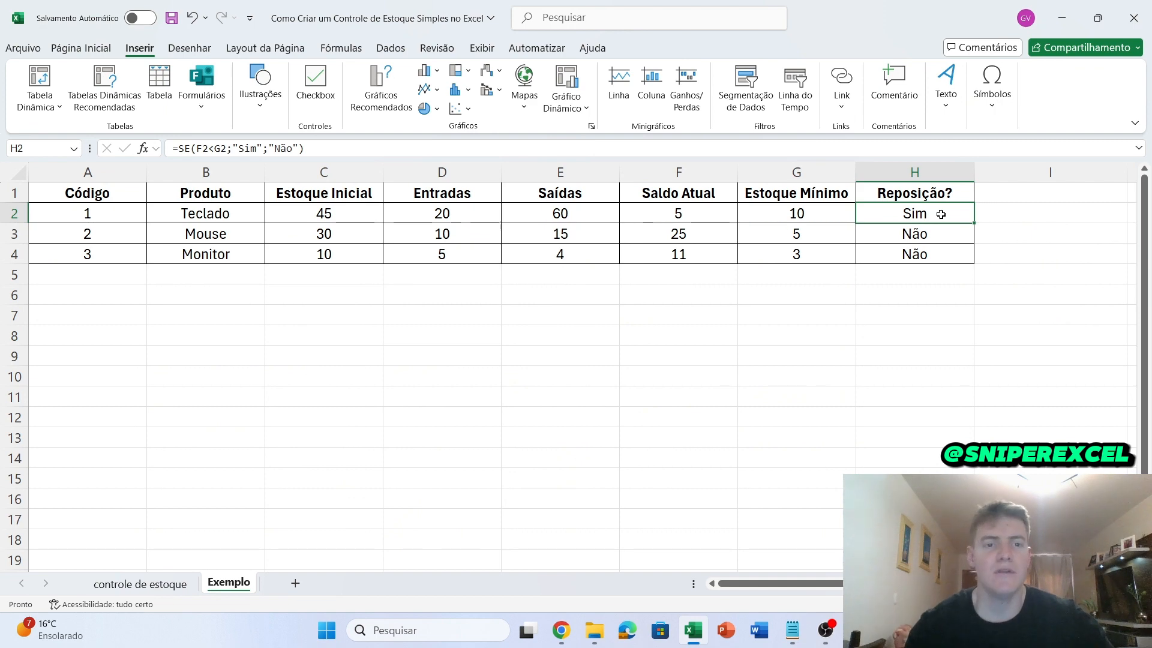
key("Down")
left_click(941, 214)
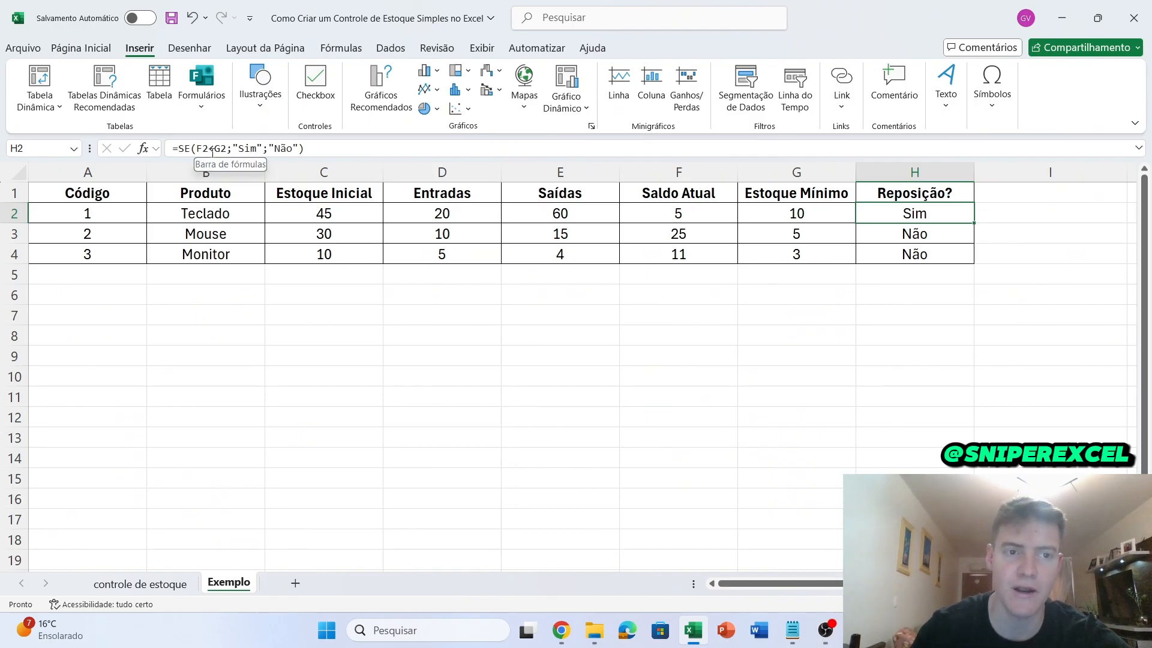
key("Down")
key("Down")
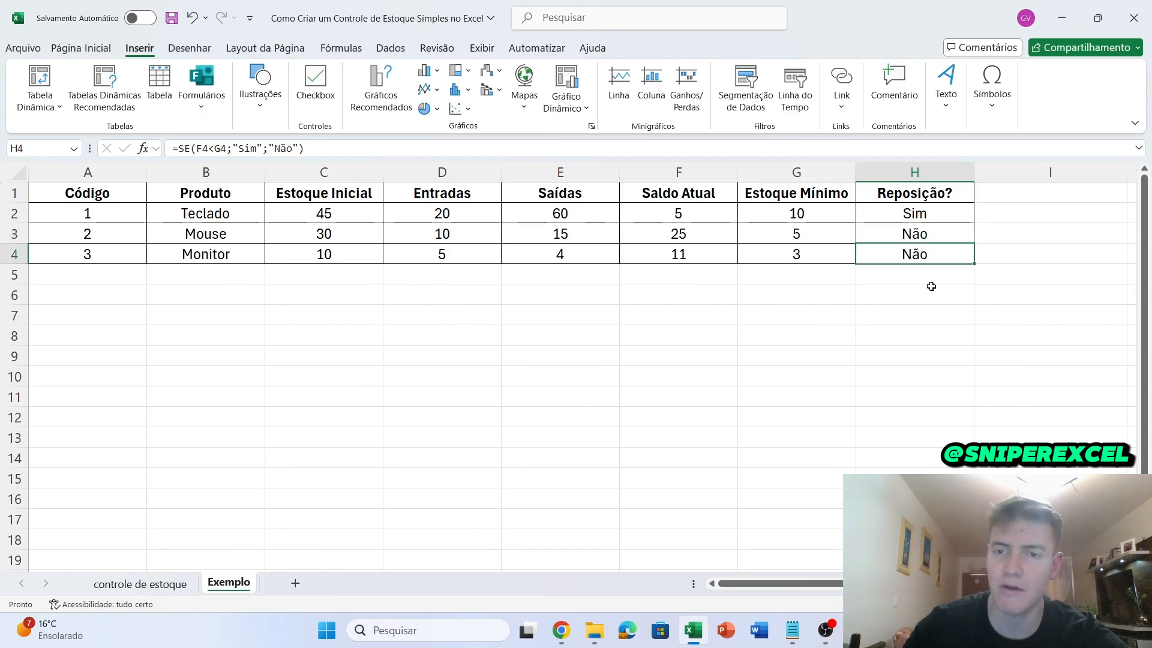
Fill the Reposição? formula from H2 down to H4
left_click(953, 207)
double_click(974, 224)
left_click(1027, 351)
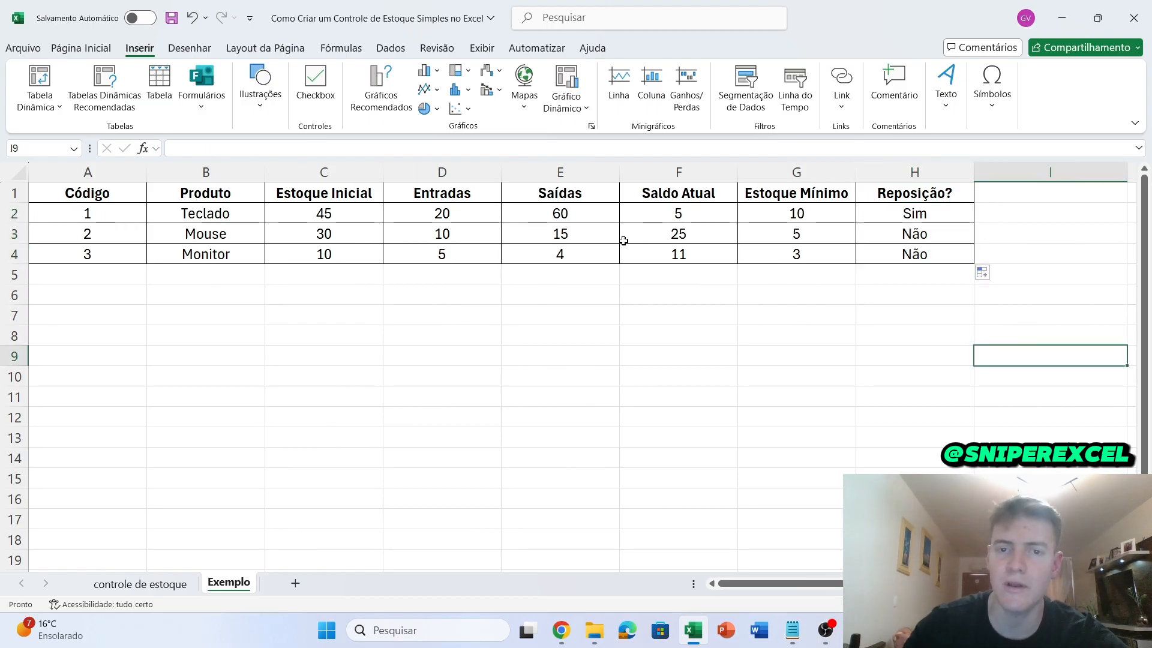
Try 20 and 10 as Mouse's Estoque Inicial in C3 to test the restocking indicator
left_click(373, 230)
type("20")
key("Return")
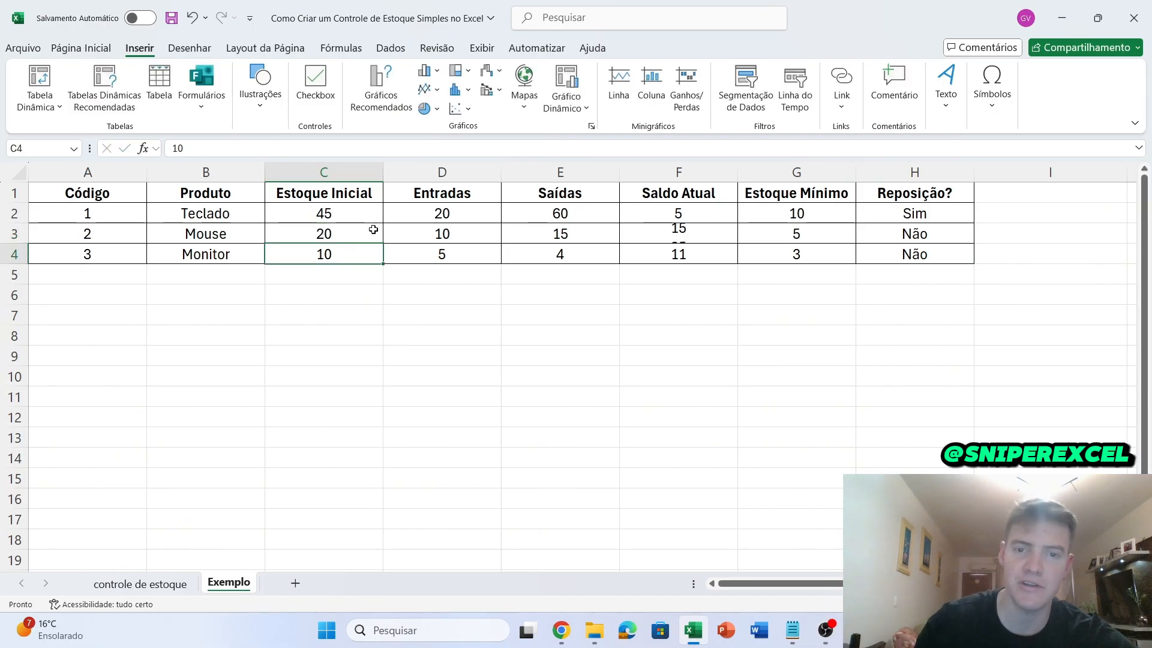
left_click(374, 229)
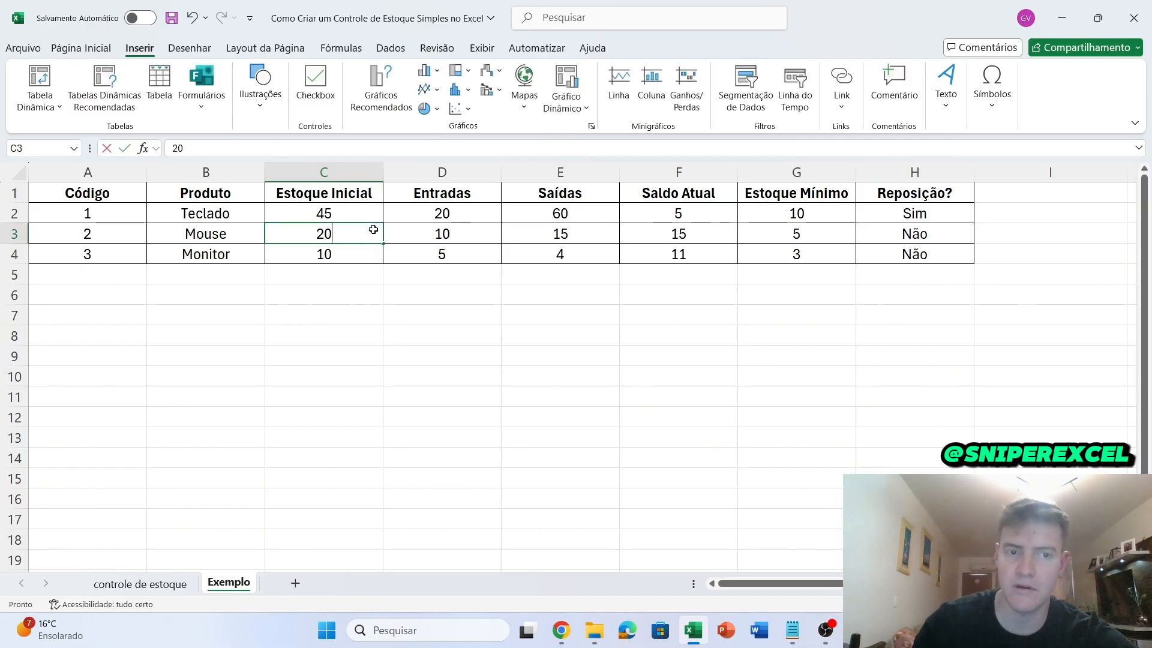
key("BackSpace")
key("BackSpace")
type("10")
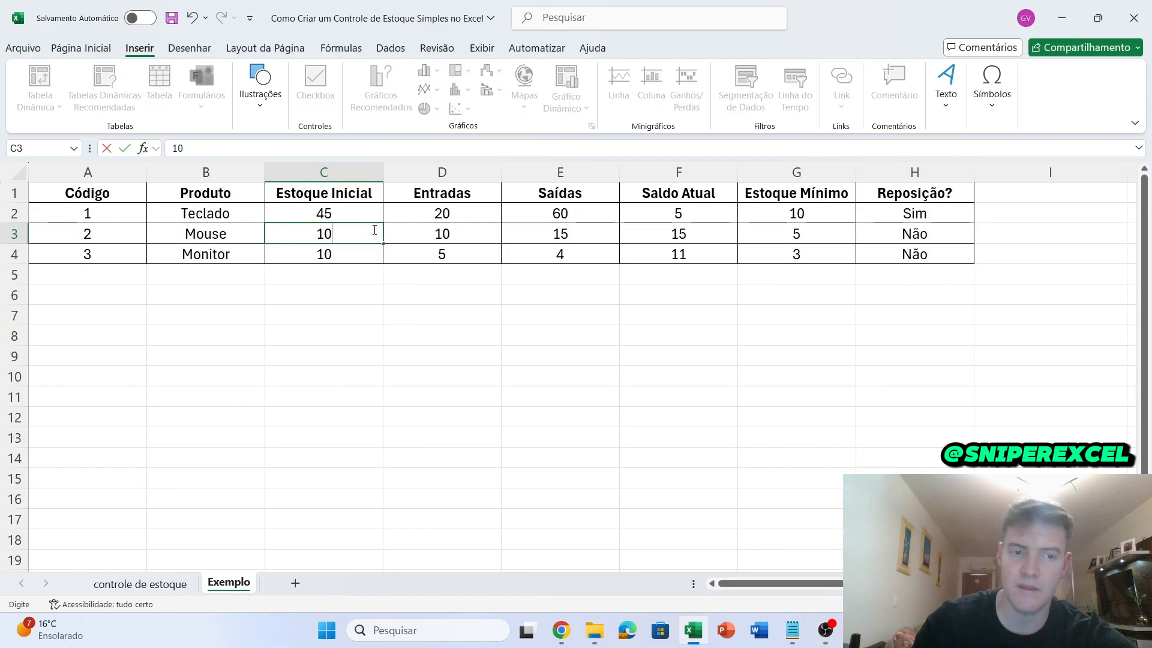
key("Return")
left_click(373, 230)
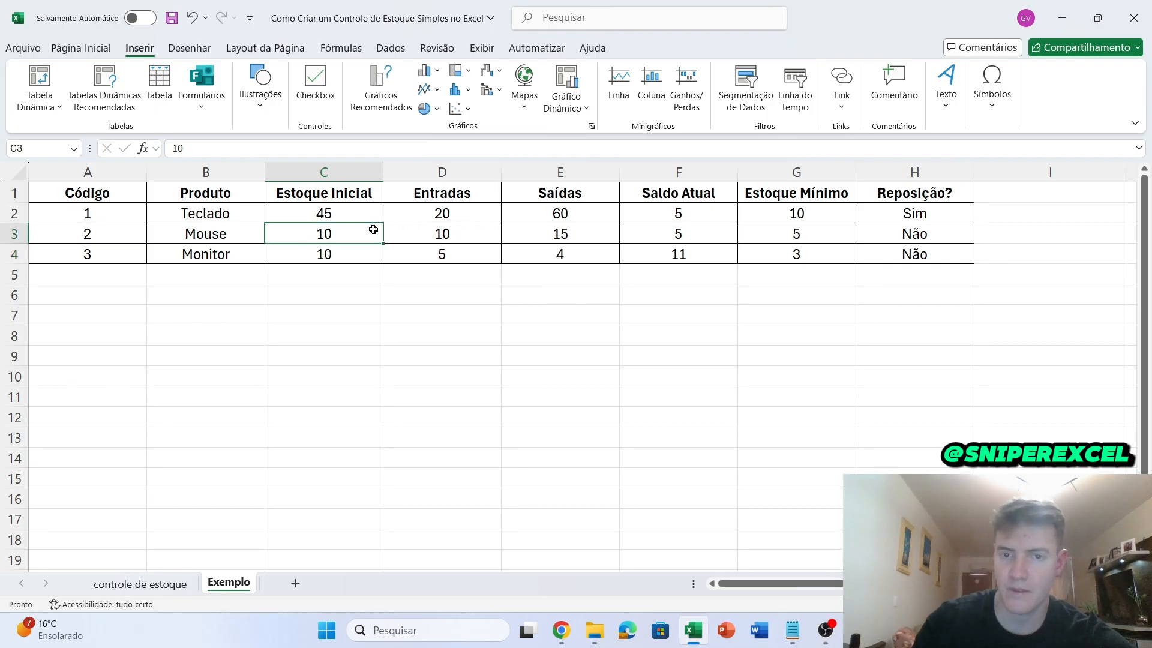
Set the Estoque Mínimo to 30 for Teclado, 50 for Mouse and 60 for Monitor in G2:G4
left_click(818, 216)
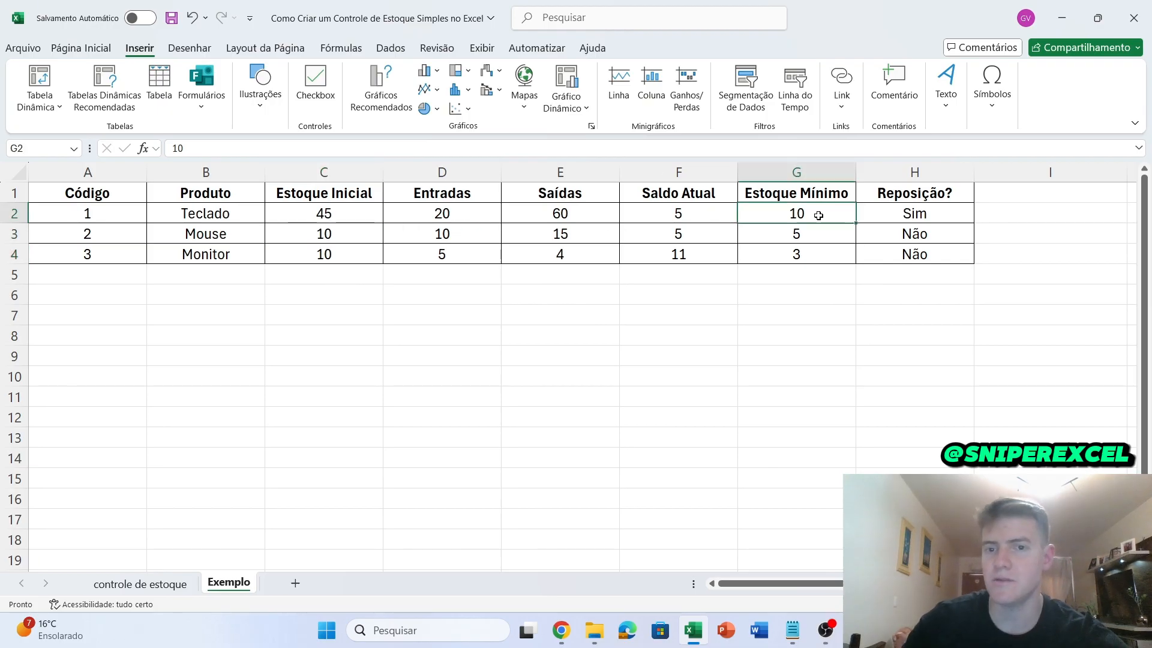
type("30")
key("Return")
type("50")
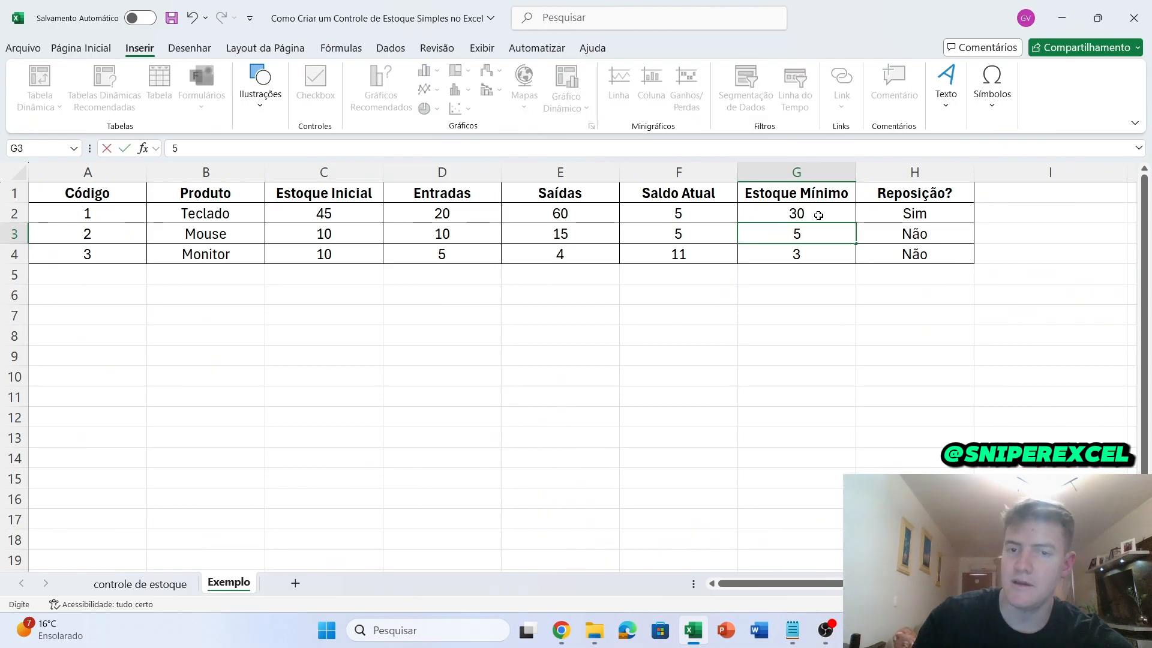
key("Return")
type("60")
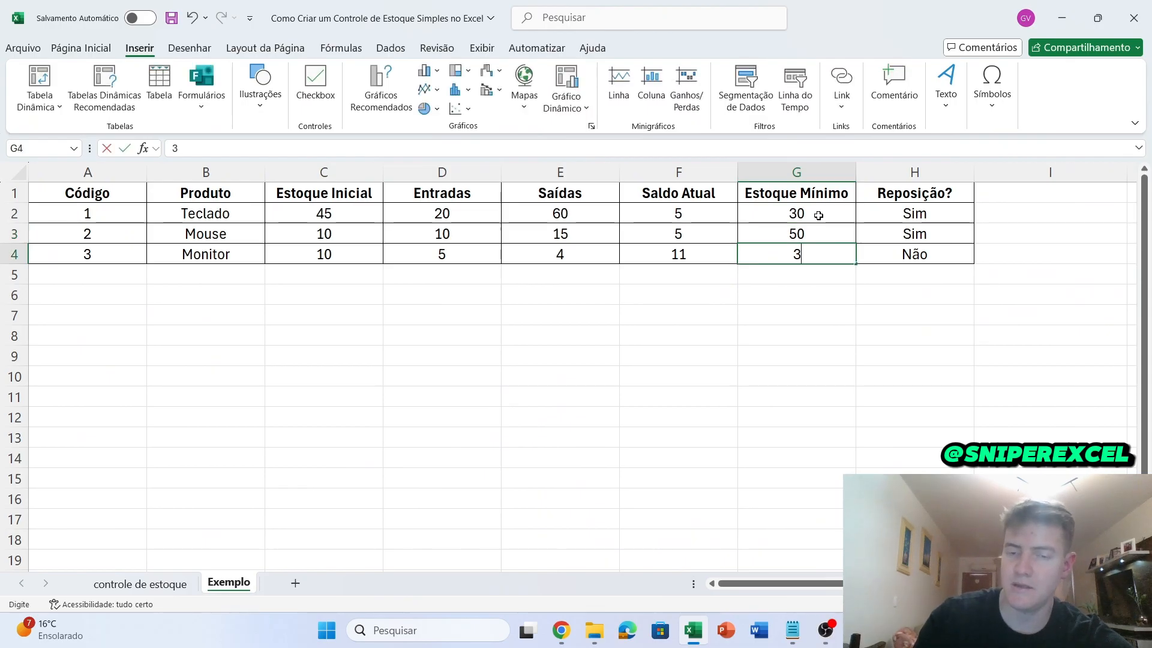
key("Return")
Set the Estoque Inicial to 100 for Teclado in C2 and, after trying 75, to 50 for Mouse in C3
left_click(341, 218)
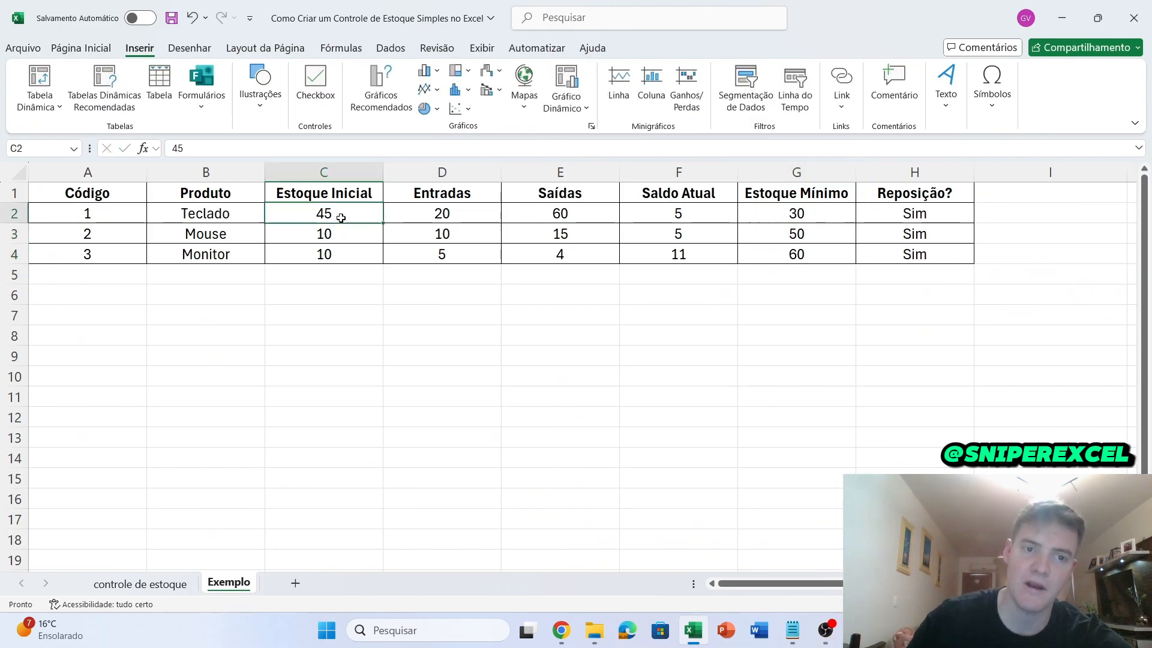
type("100")
key("Return")
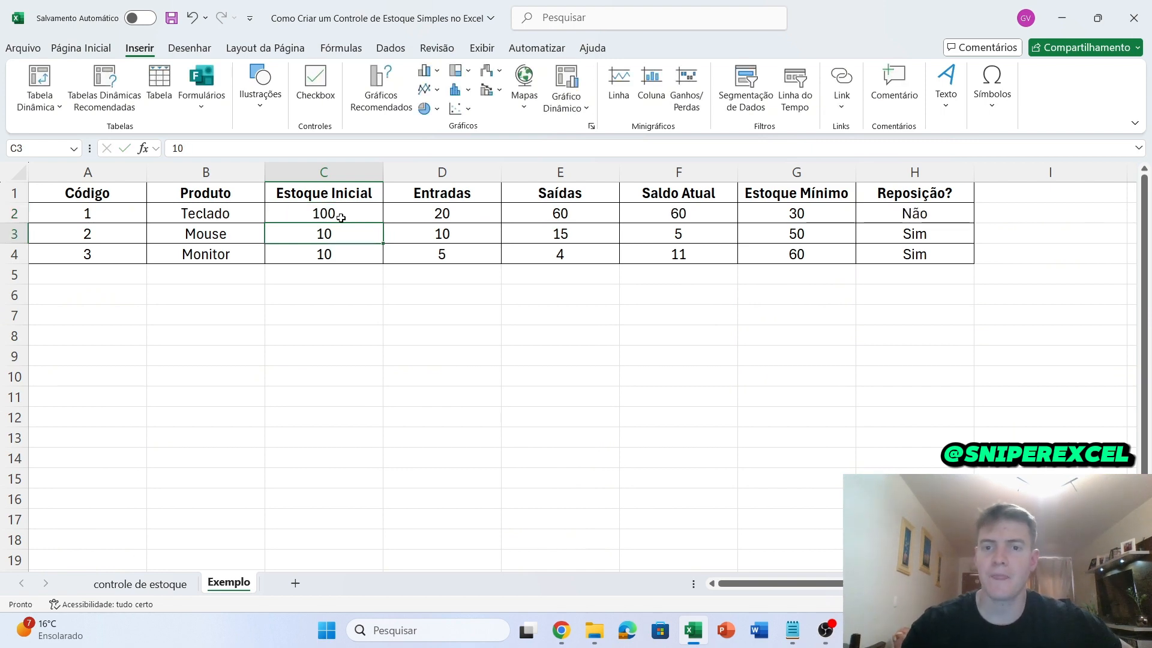
type("75")
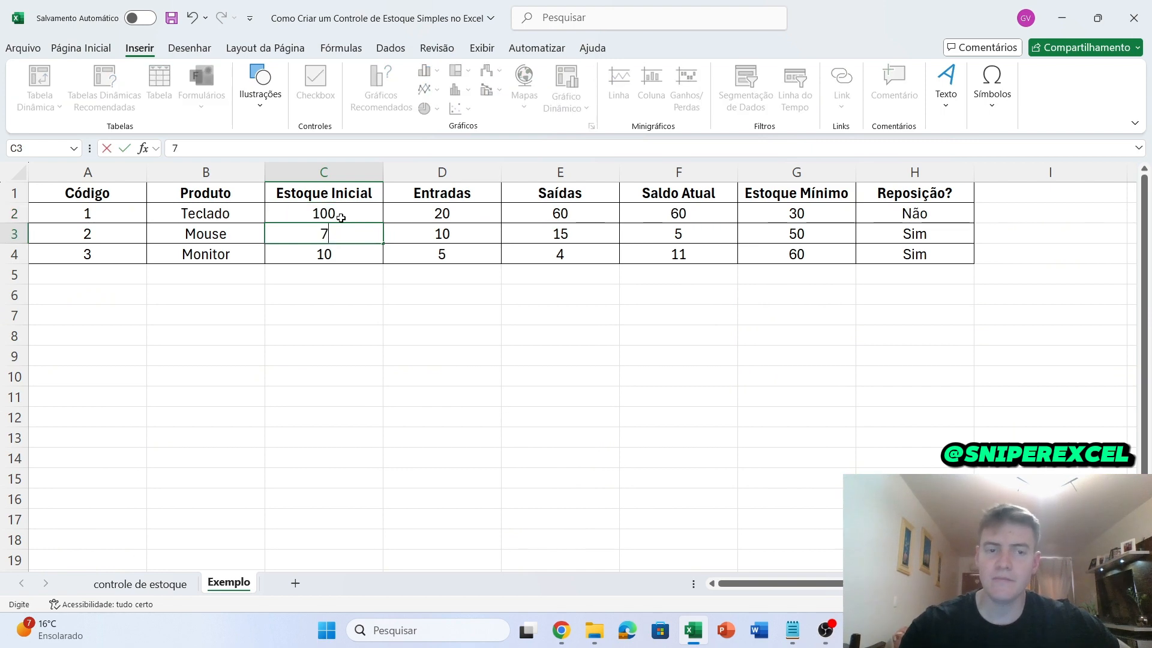
key("Return")
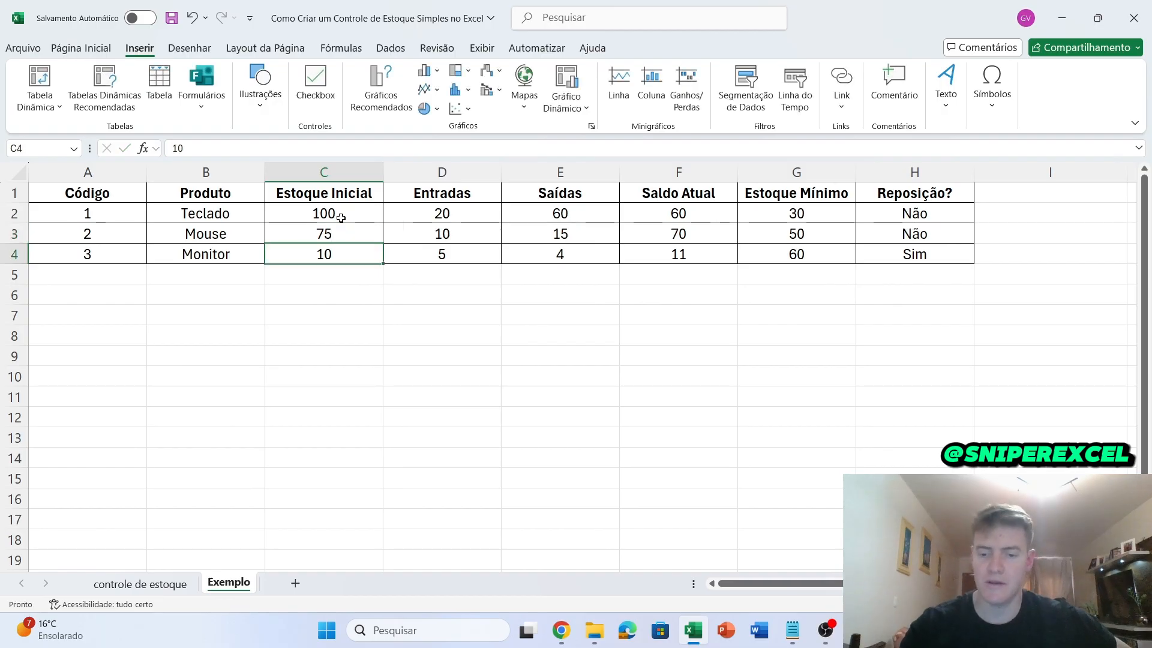
key("Up")
type("50")
key("Return")
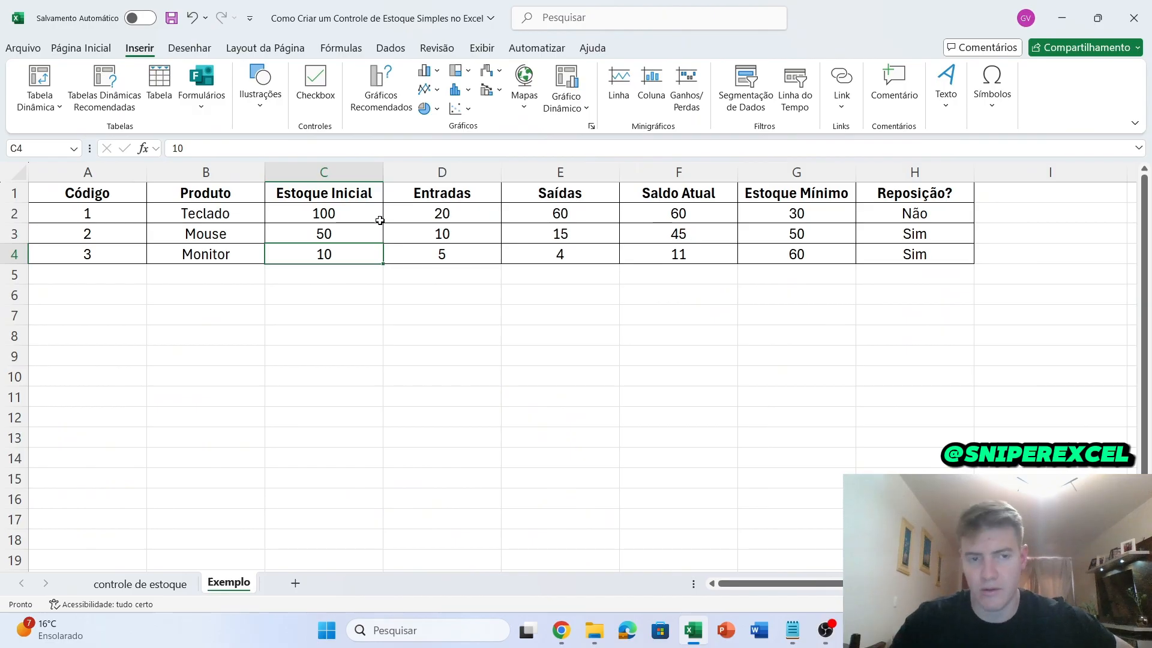
Try 60 and 57 as Monitor's Estoque Inicial in C4 to test its Reposição? indicator
type("60")
key("Return")
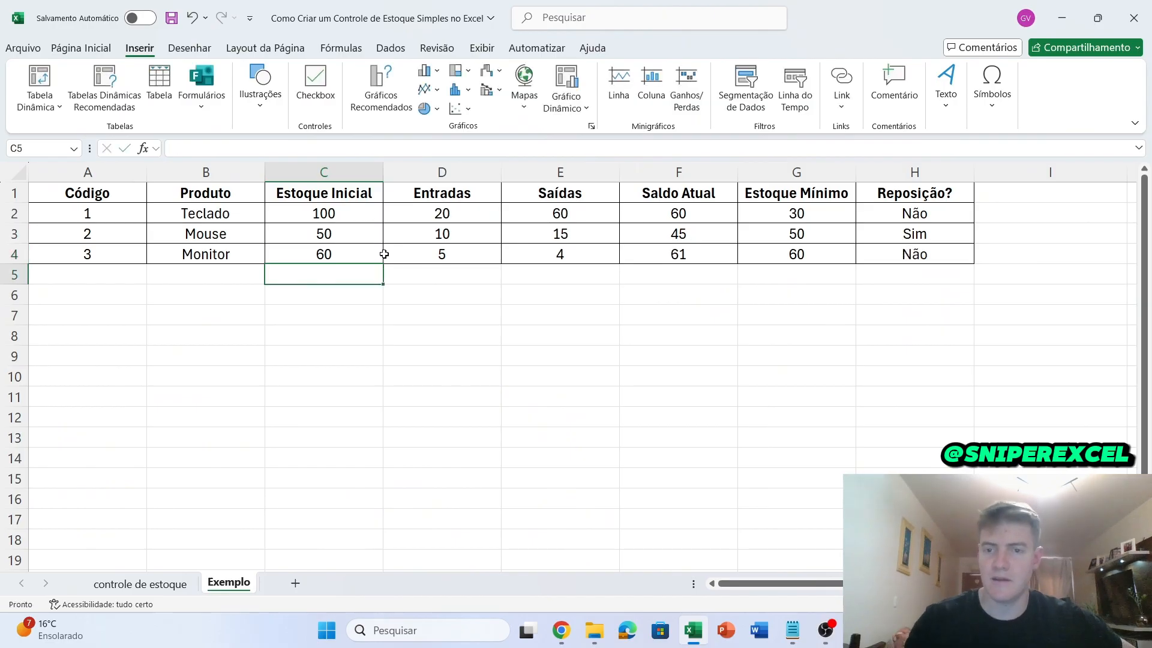
key("Up")
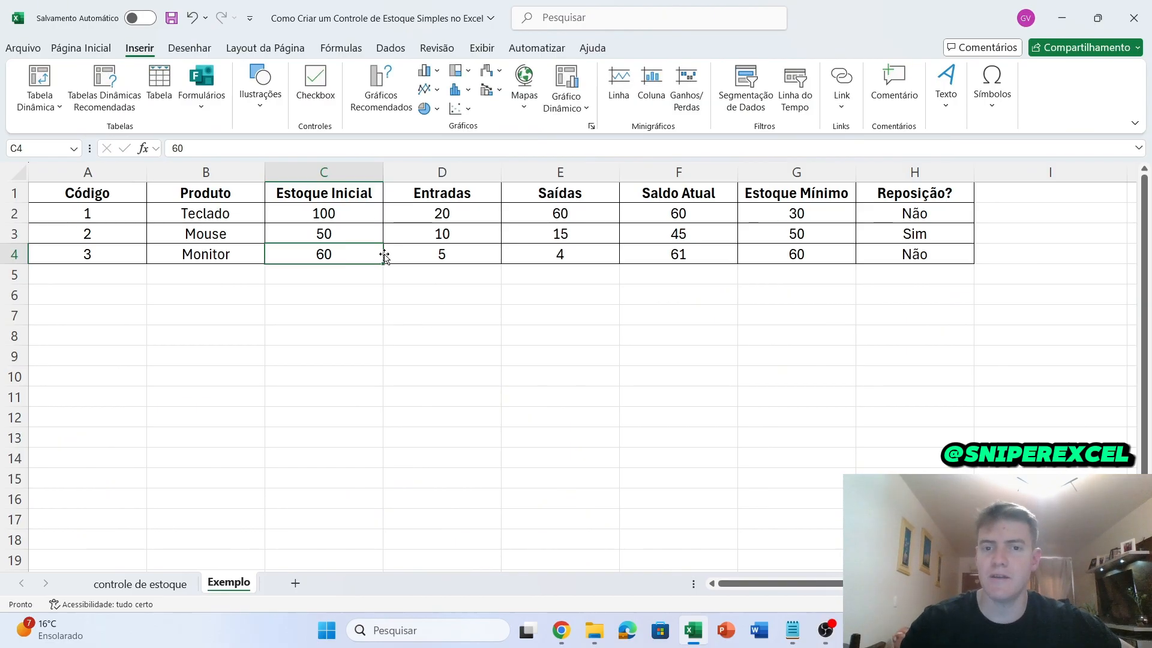
type("4")
key("BackSpace")
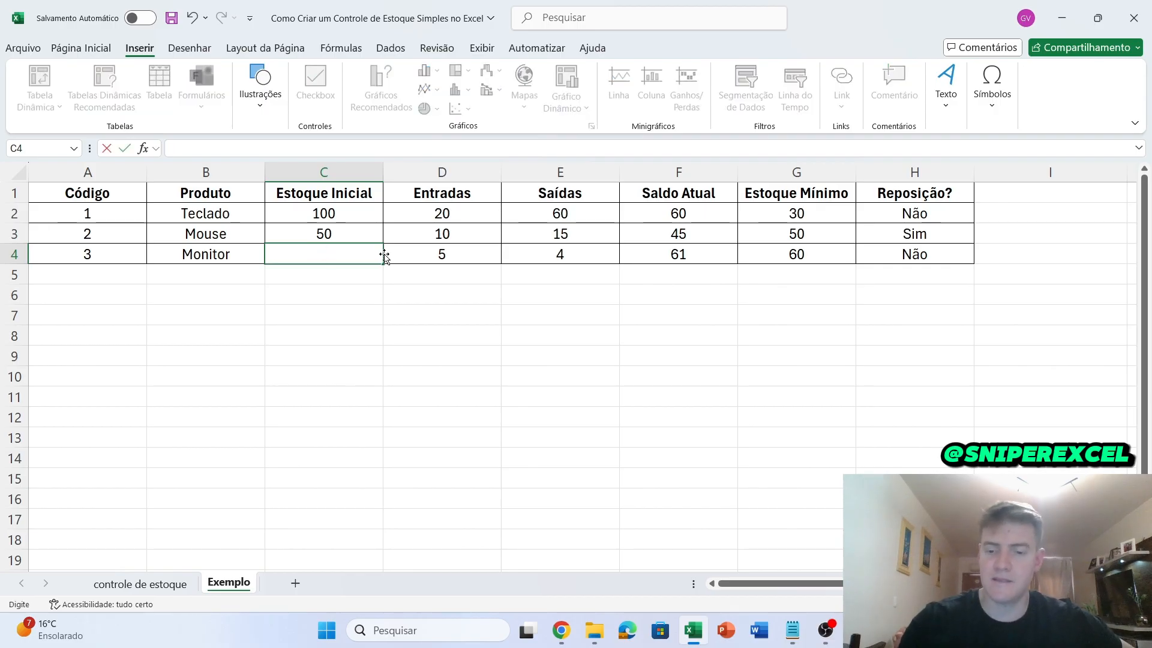
type("57")
key("Return")
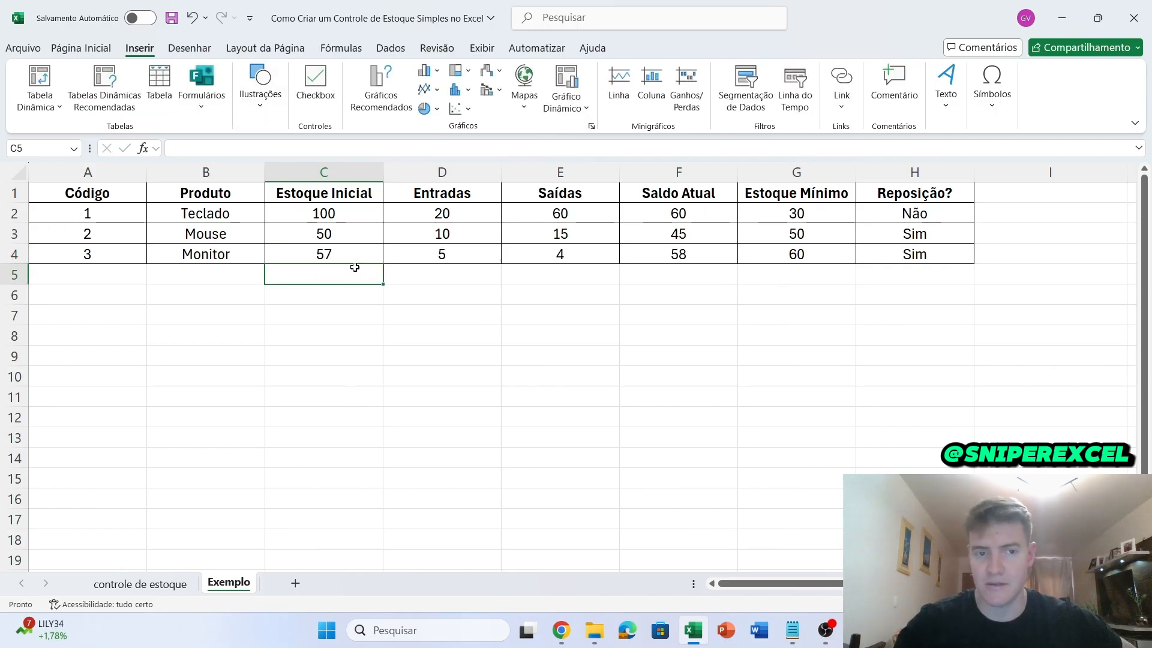
Try 50 and again 60 as Monitor's Estoque Inicial in C4
left_click(354, 250)
type("50")
key("Return")
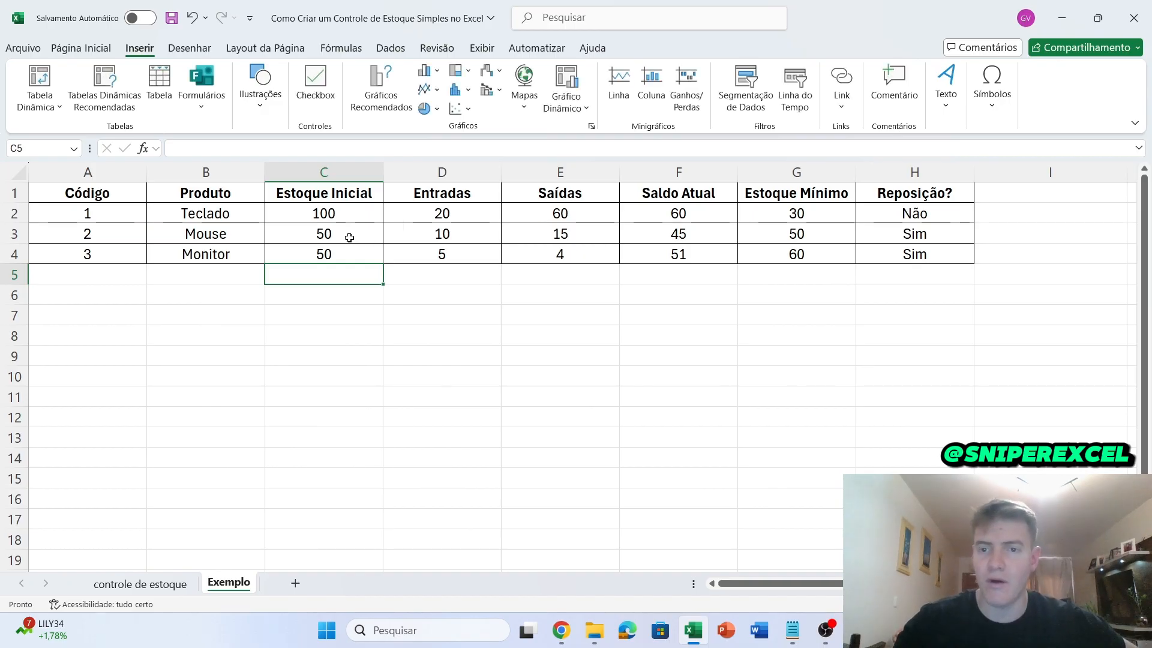
left_click(336, 252)
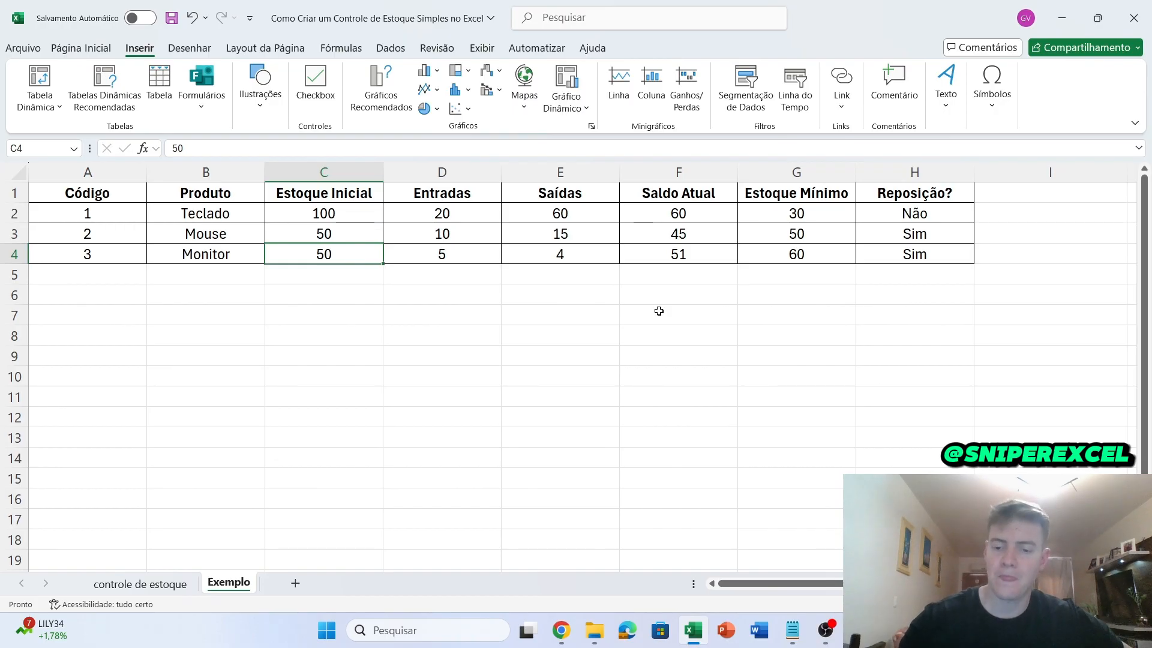
type("60")
key("Return")
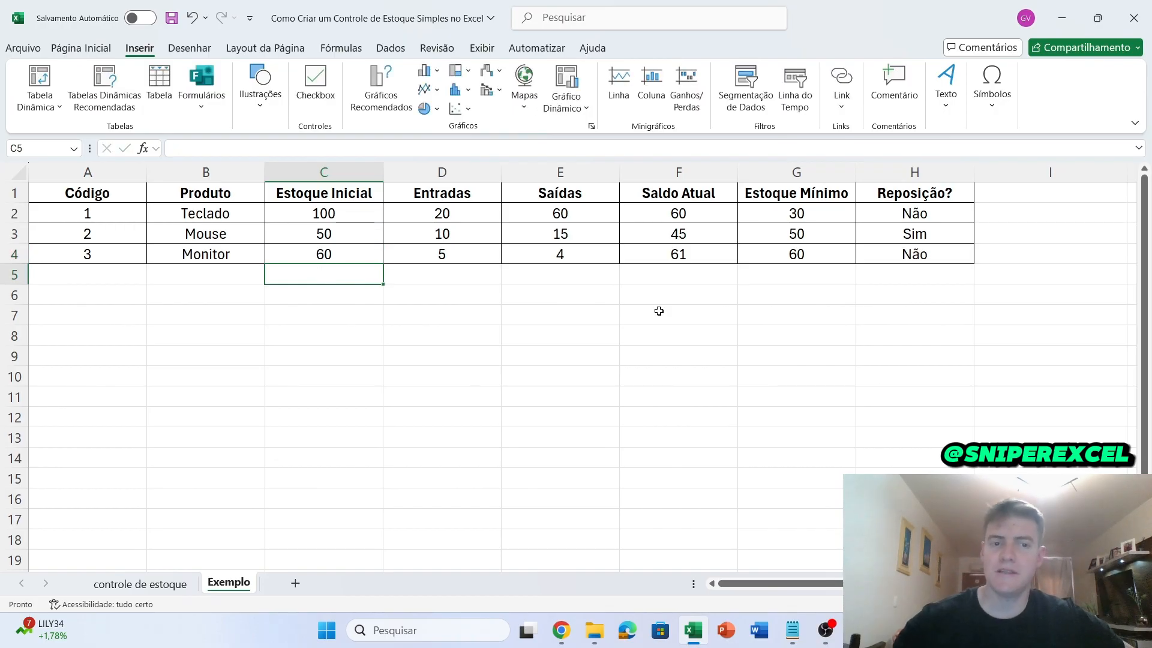
Check Monitor's Saldo Atual formula in F4 and try 59 as its Estoque Inicial in C4
left_click(683, 255)
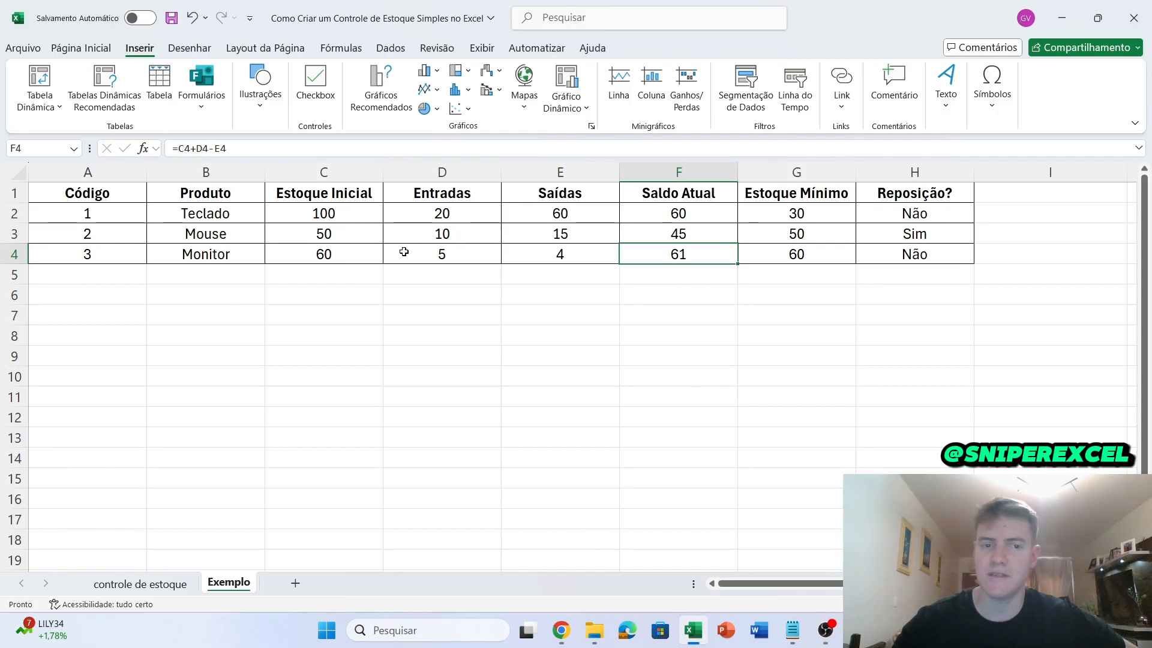
left_click(317, 252)
type("59")
key("Return")
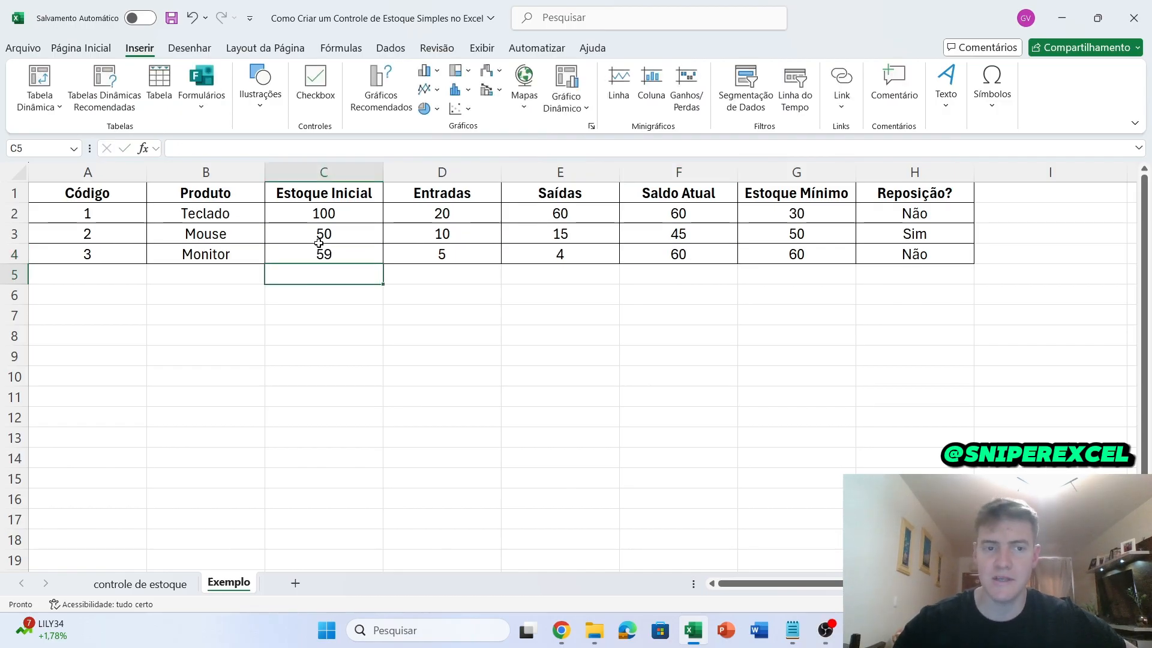
Set Monitor's Estoque Inicial in C4 to 58 and check its Reposição? formula in H4
left_click(320, 249)
type("58")
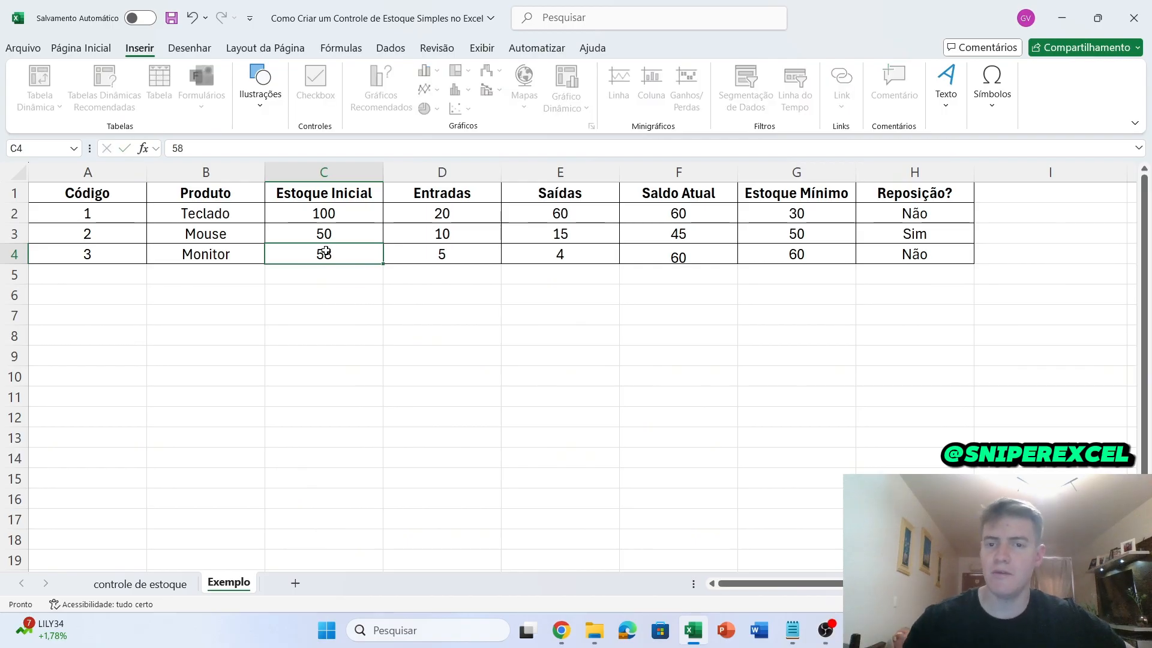
key("Return")
left_click(966, 257)
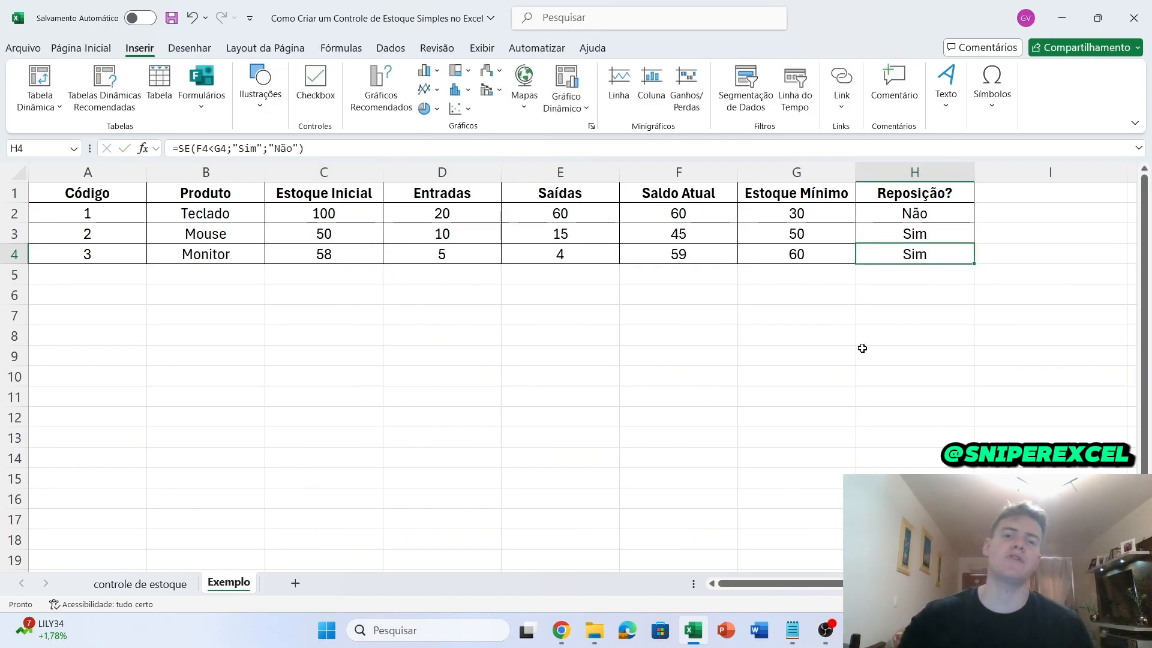